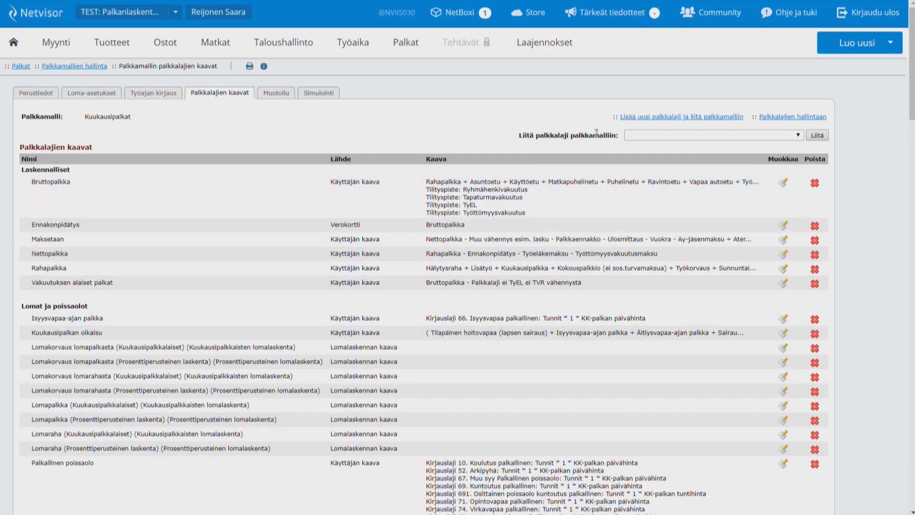
# Start a new pay type attached to the Kuukausipalkat pay model and name it "Lounassetelin arvo".
pyautogui.click(680, 116)
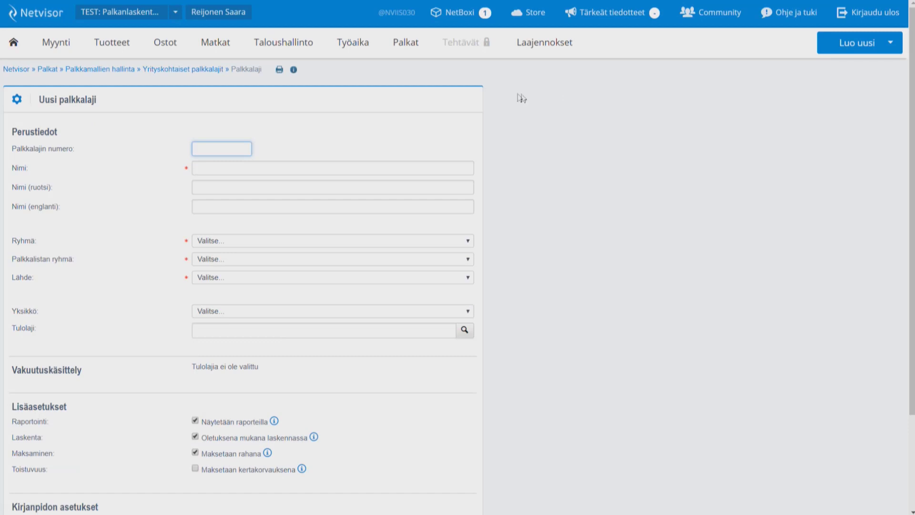
pyautogui.click(312, 166)
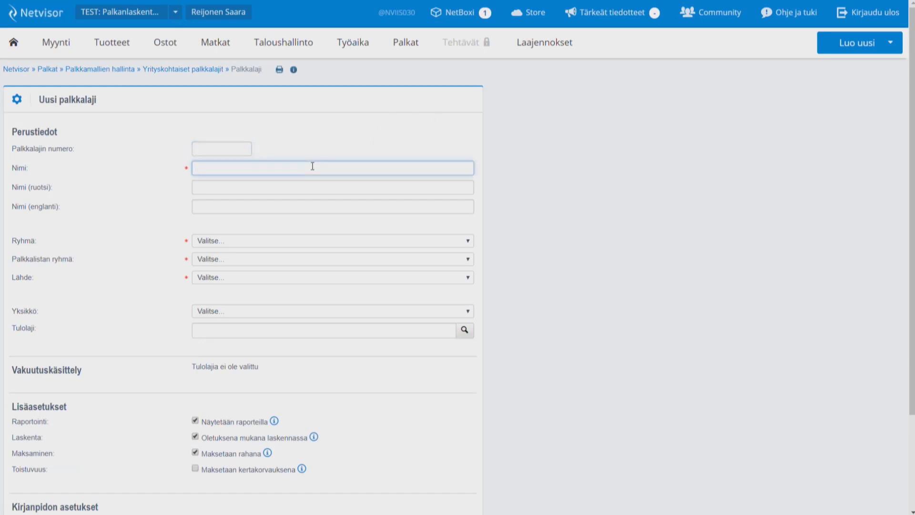
pyautogui.write('Lounassetelin arvo')
# Set the pay type's Ryhmä to Vähennykset, Palkkalistan ryhmä to Ei huomioida and Lähde to Yrityksen perustiedot.
pyautogui.click(254, 240)
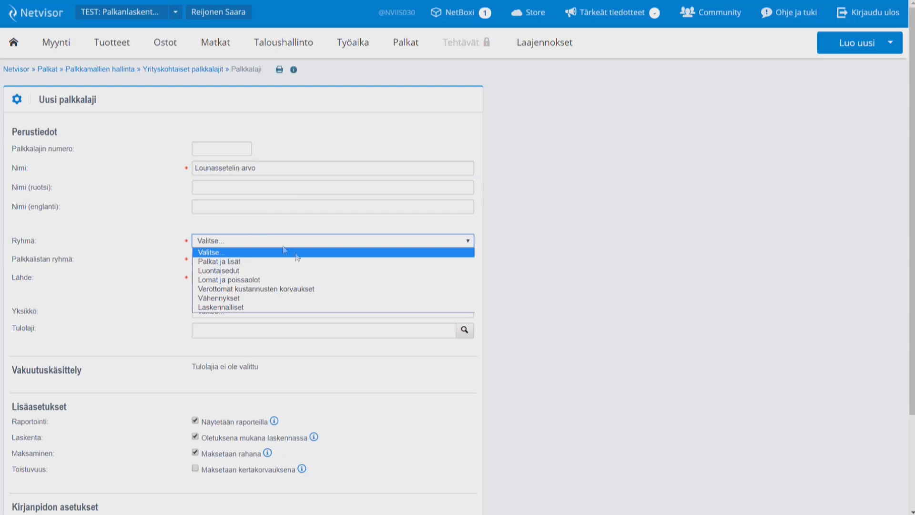
pyautogui.click(267, 298)
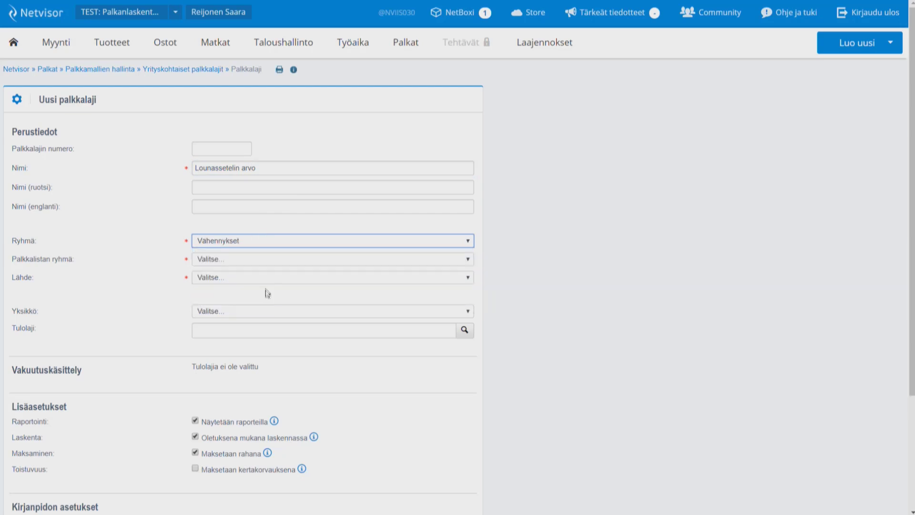
pyautogui.click(258, 262)
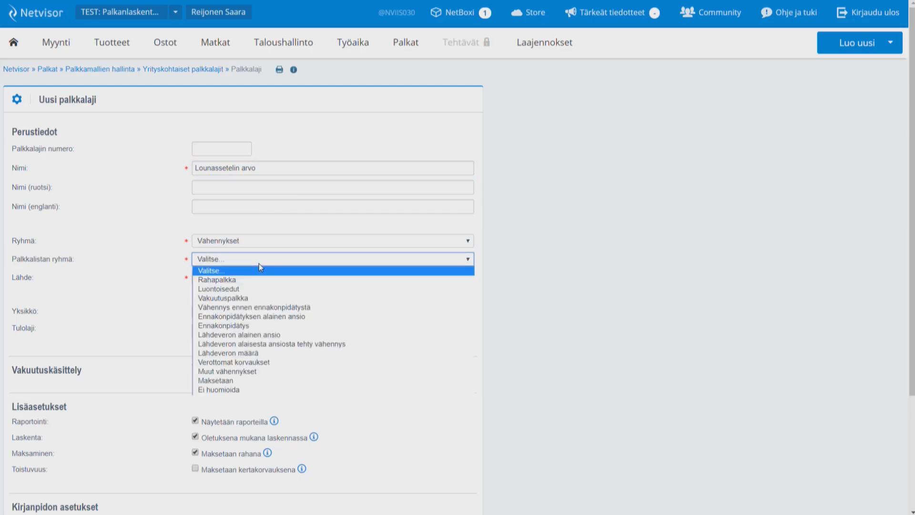
pyautogui.click(251, 390)
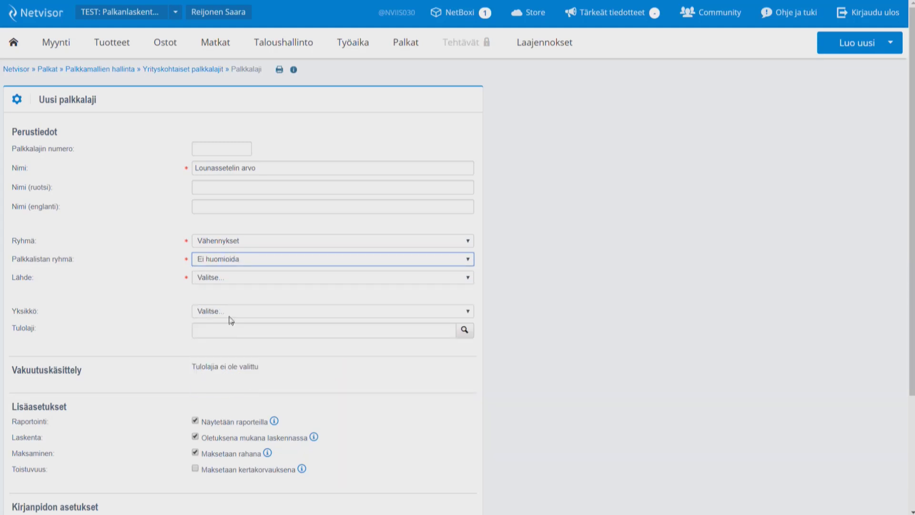
pyautogui.click(235, 280)
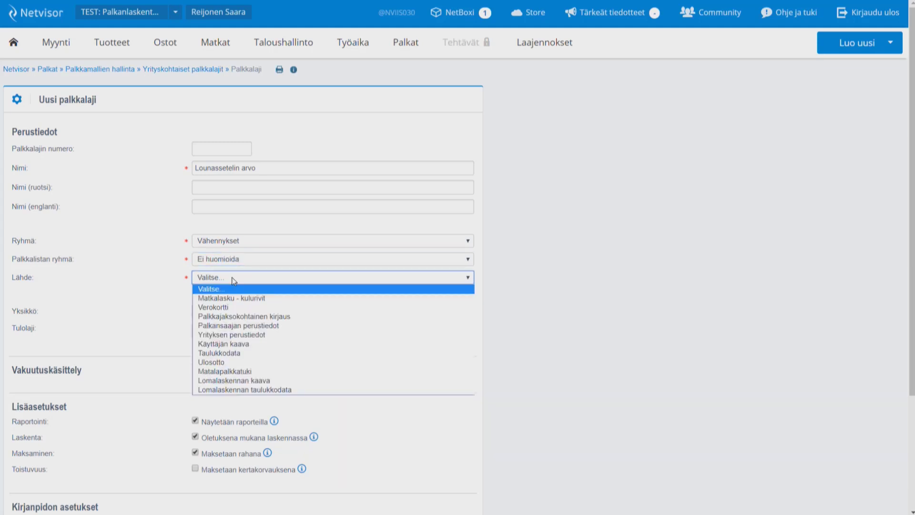
pyautogui.click(256, 335)
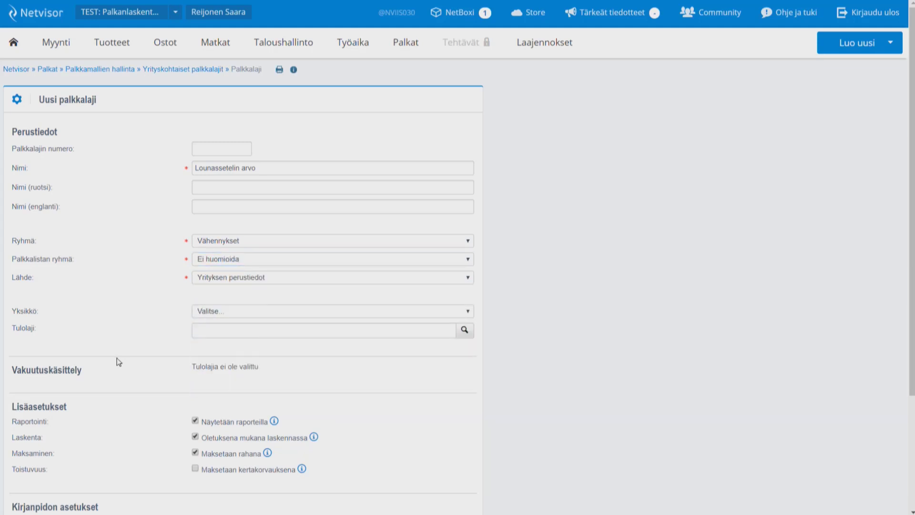
# Disable Näytetään raporteilla, Maksetaan rahana and the link to the Maksetaan formula for Lounassetelin arvo, and save the pay type.
pyautogui.scroll(-3, 123, 344)
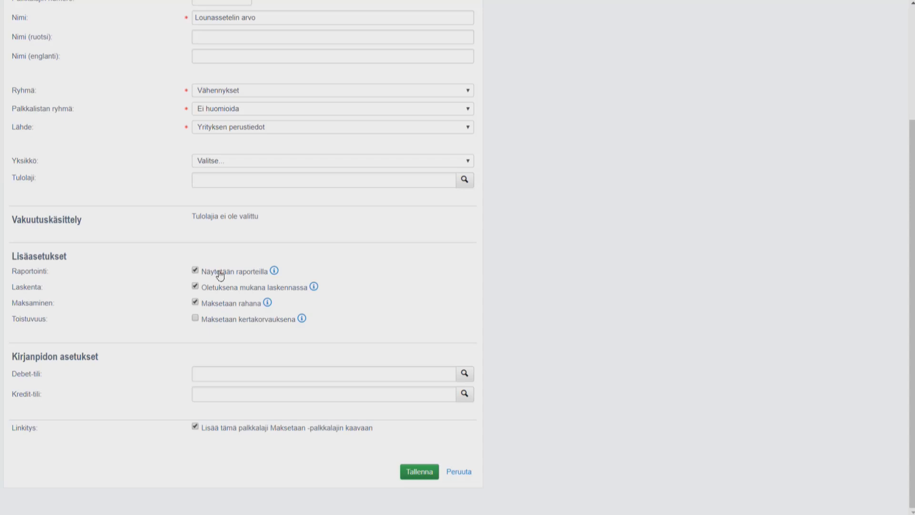
pyautogui.click(195, 270)
pyautogui.click(195, 302)
pyautogui.click(195, 426)
pyautogui.click(406, 473)
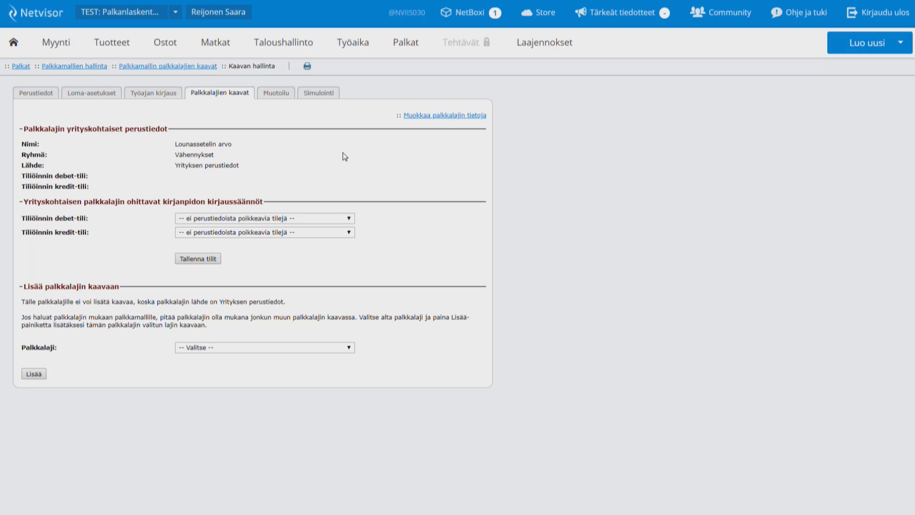
# Set the second Lounassetelin arvo field in the payroll calculation settings' Perustiedot to 7,5 and save the settings.
pyautogui.moveTo(402, 48)
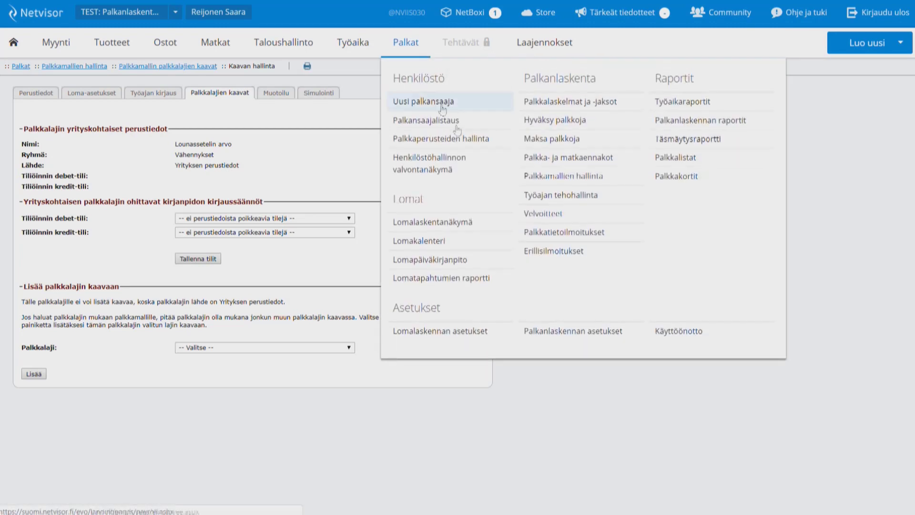
pyautogui.click(549, 329)
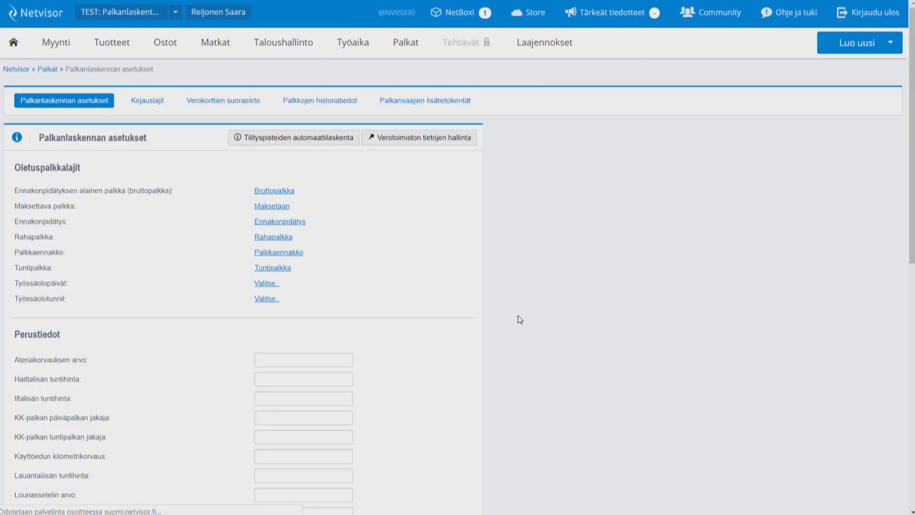
pyautogui.scroll(-4, 220, 252)
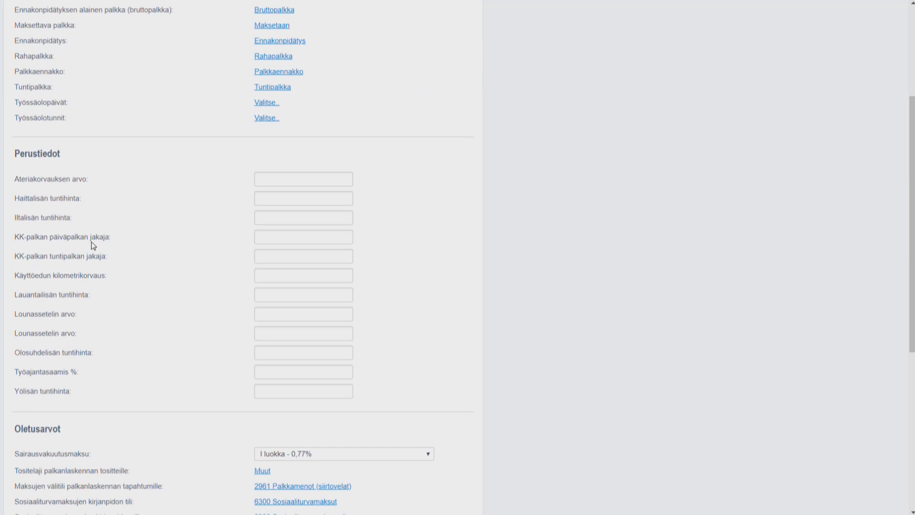
pyautogui.click(276, 336)
pyautogui.write('7,5')
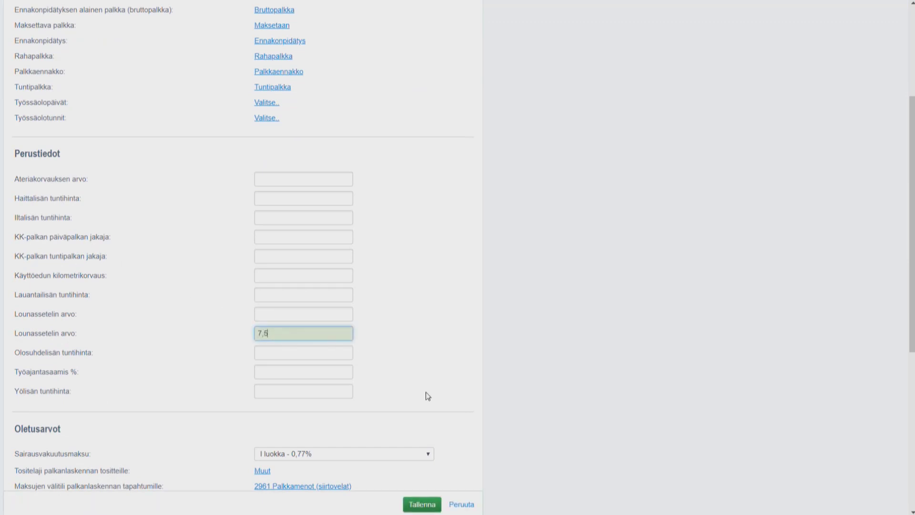
pyautogui.click(423, 504)
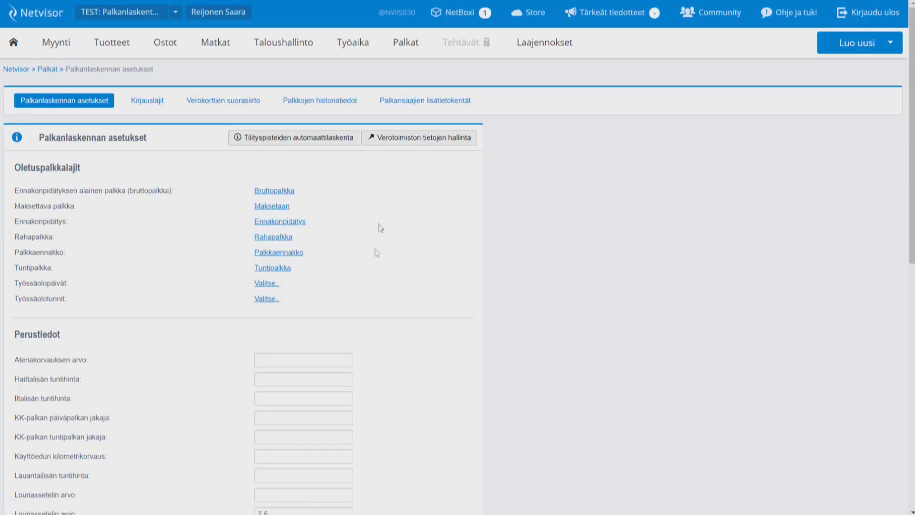
# Open the Kuukausipalkat pay model's pay type formulas and start another new pay type attached to the model.
pyautogui.moveTo(404, 59)
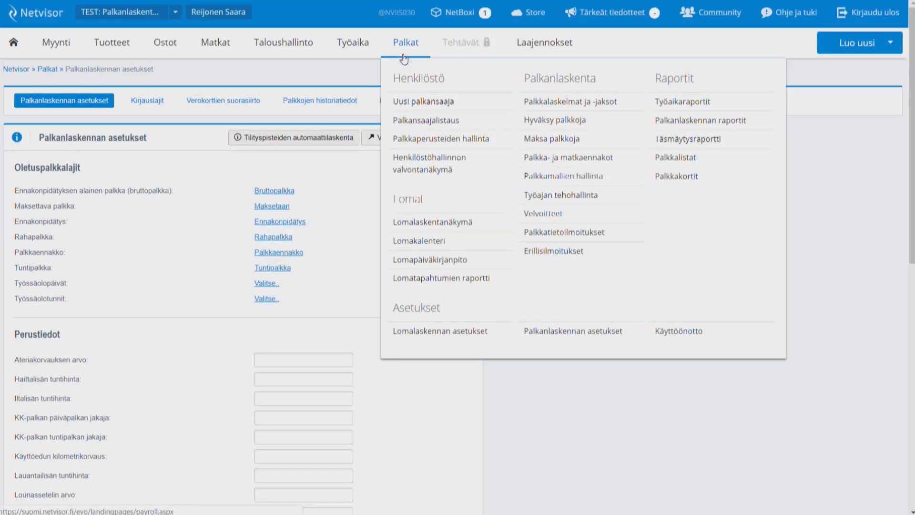
pyautogui.click(555, 179)
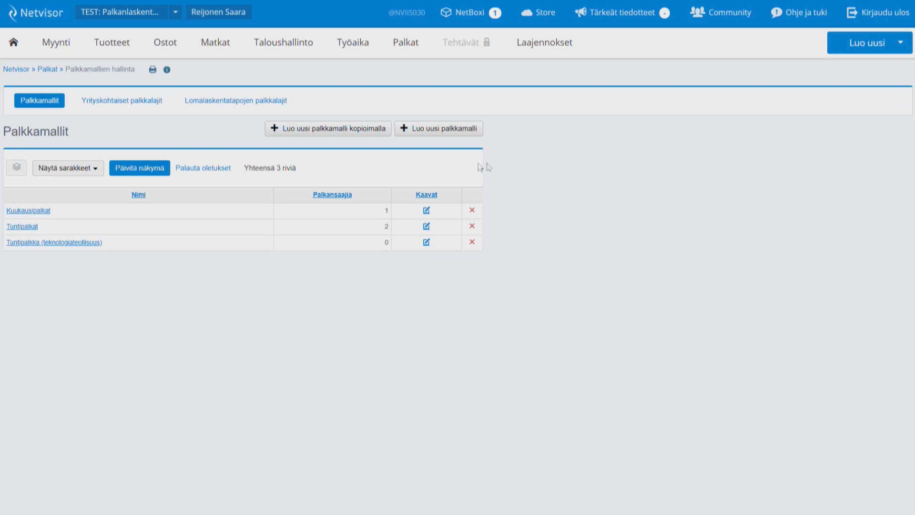
pyautogui.click(427, 210)
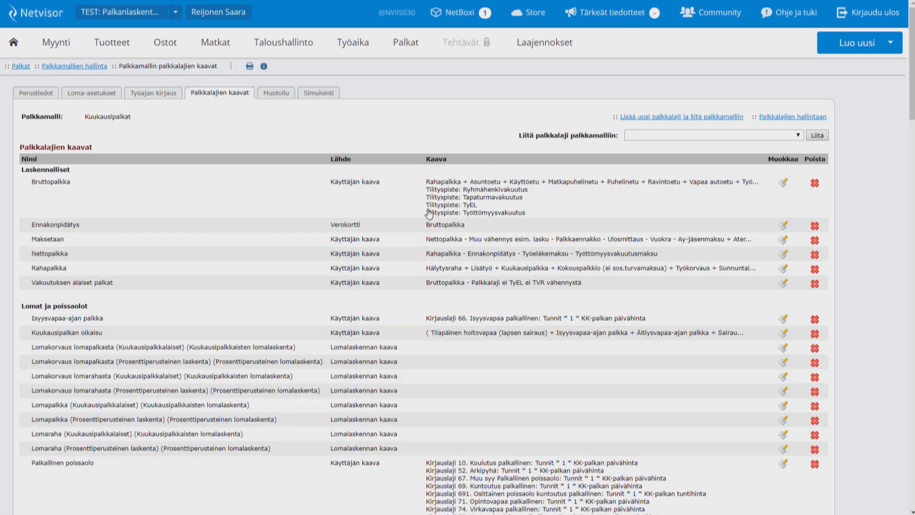
pyautogui.click(648, 119)
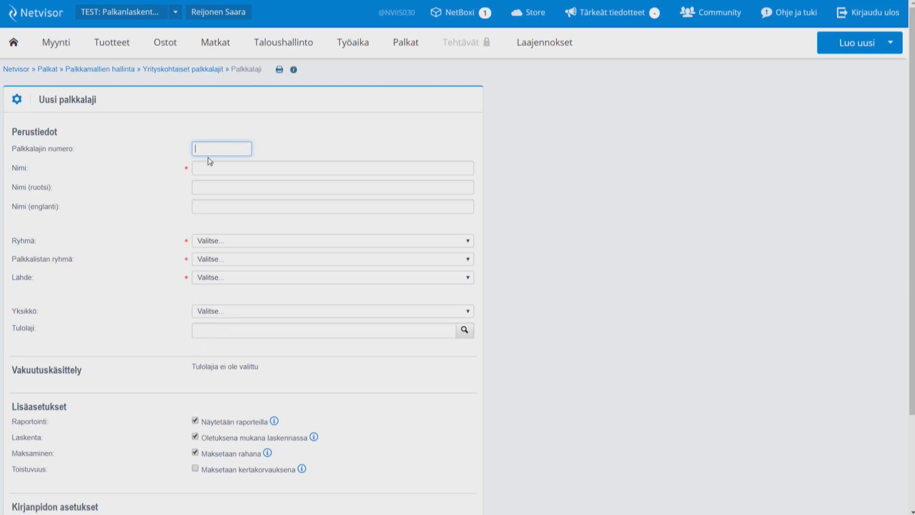
# Name the new pay type "Lounasseteliden määrä palkkajaksolla".
pyautogui.click(205, 167)
pyautogui.write('Lounas')
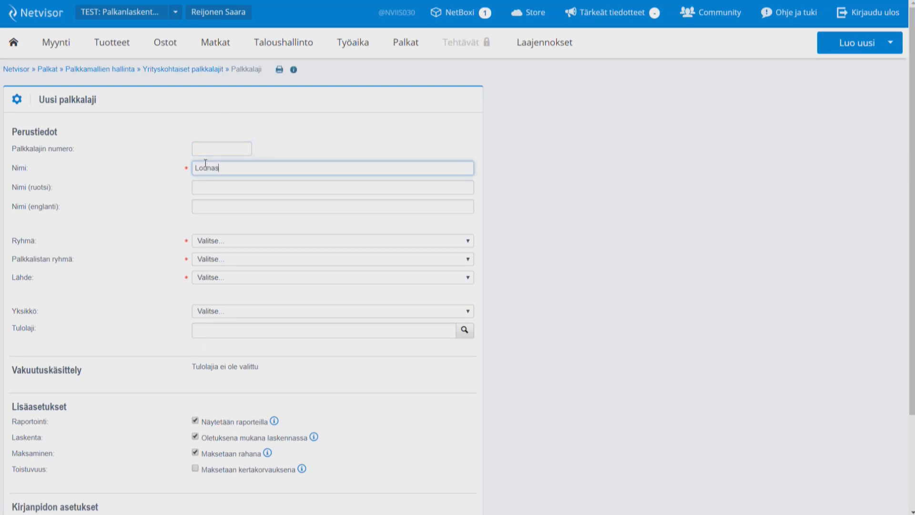
pyautogui.write('seteliden määra')
pyautogui.press('BackSpace')
pyautogui.write('ä palkkajaksoll')
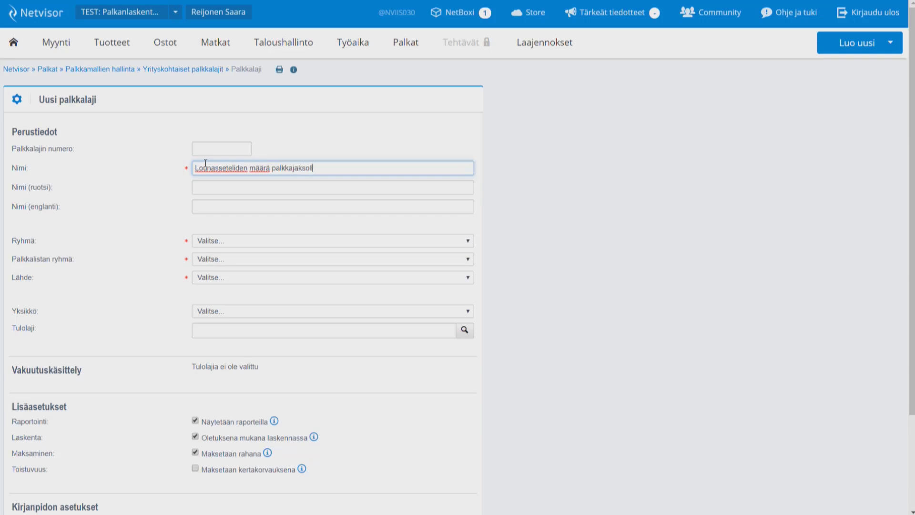
pyautogui.write('a')
# Choose Vähennykset as Ryhmä, Ei huomioida as Palkkalistan ryhmä and Palkkajaksokohtainen kirjaus as Lähde for the voucher count pay type.
pyautogui.click(216, 240)
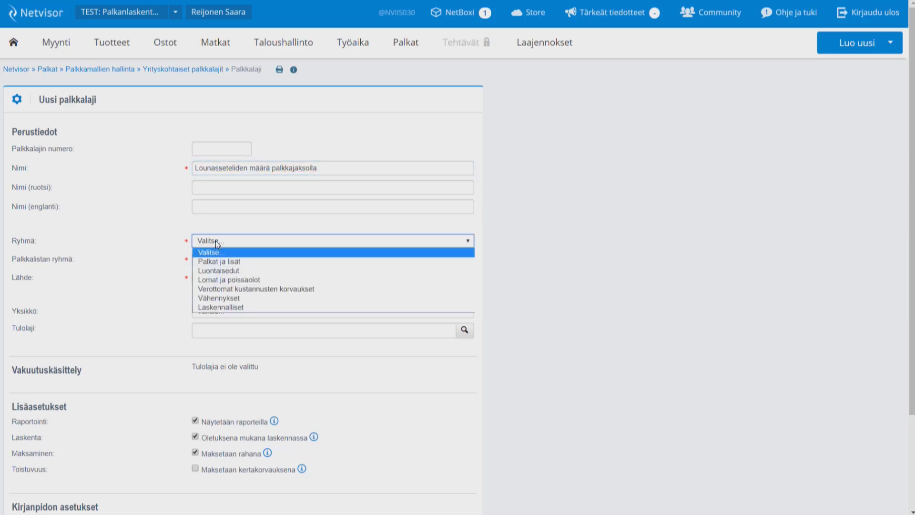
pyautogui.click(239, 298)
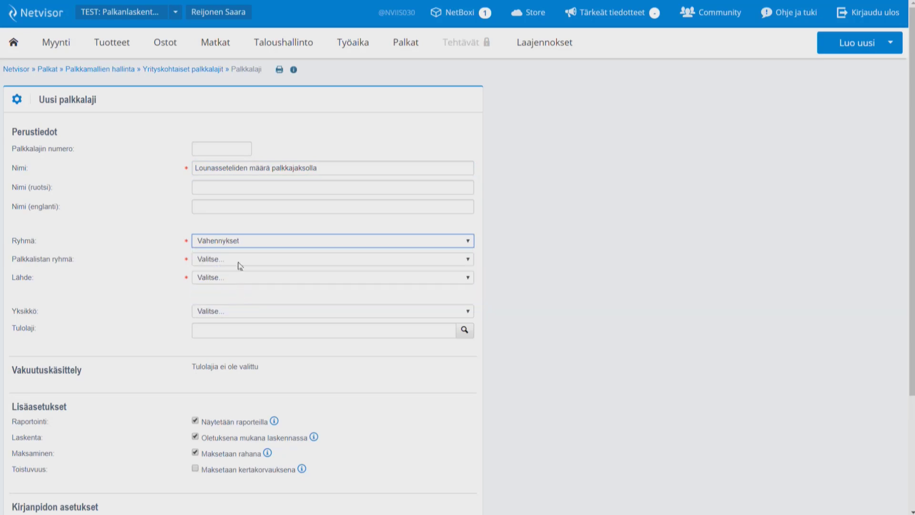
pyautogui.click(239, 262)
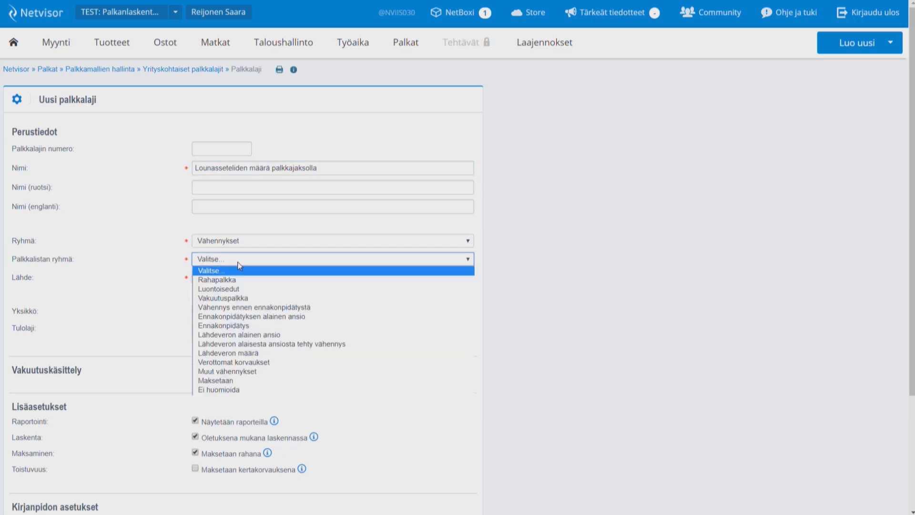
pyautogui.click(247, 390)
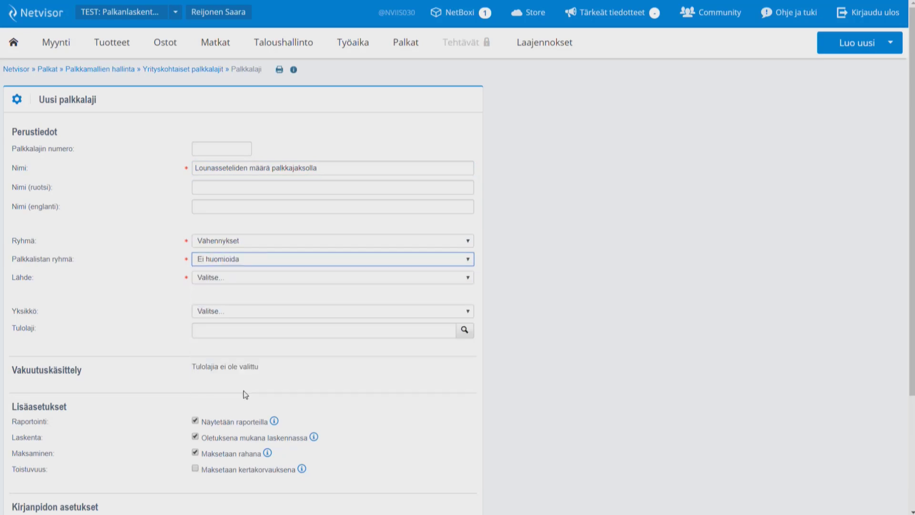
pyautogui.click(229, 278)
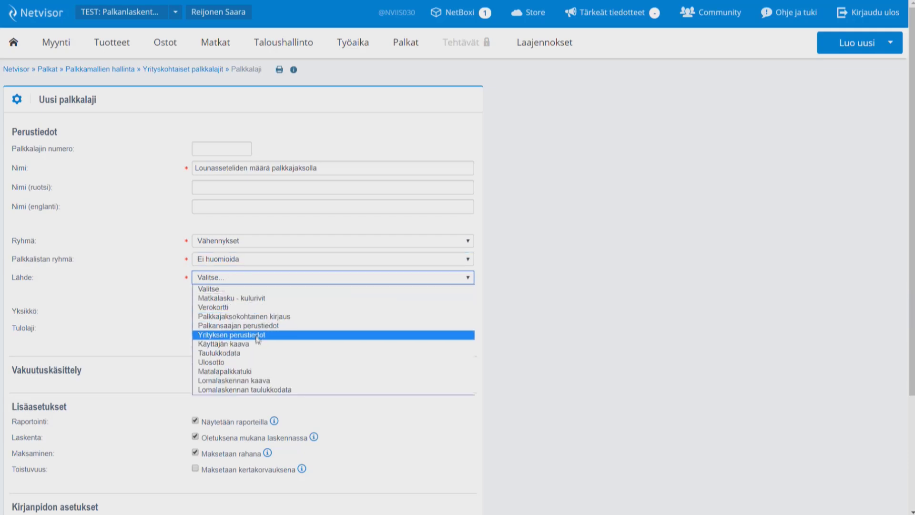
pyautogui.click(248, 317)
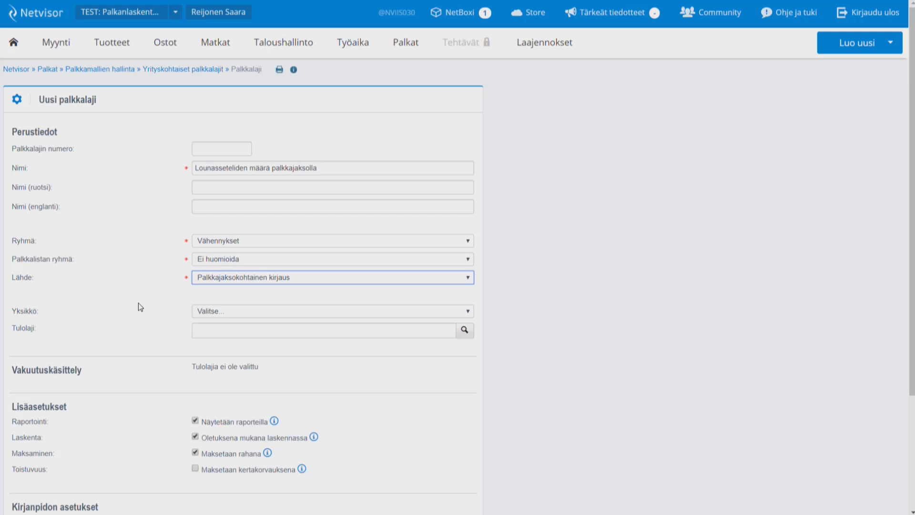
# Disable Näytetään raporteilla, Maksetaan rahana and the Maksetaan formula link for Lounasseteliden määrä palkkajaksolla, and save the pay type.
pyautogui.scroll(-1, 140, 306)
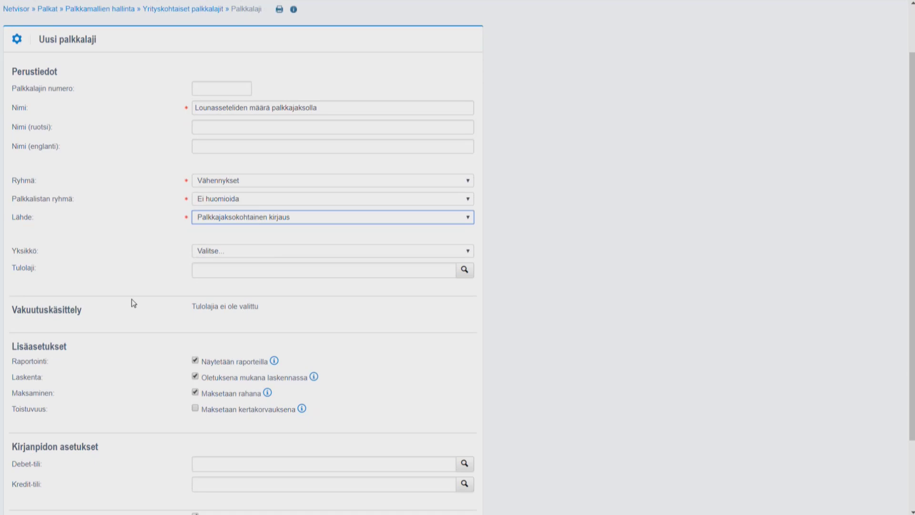
pyautogui.scroll(-2, 134, 290)
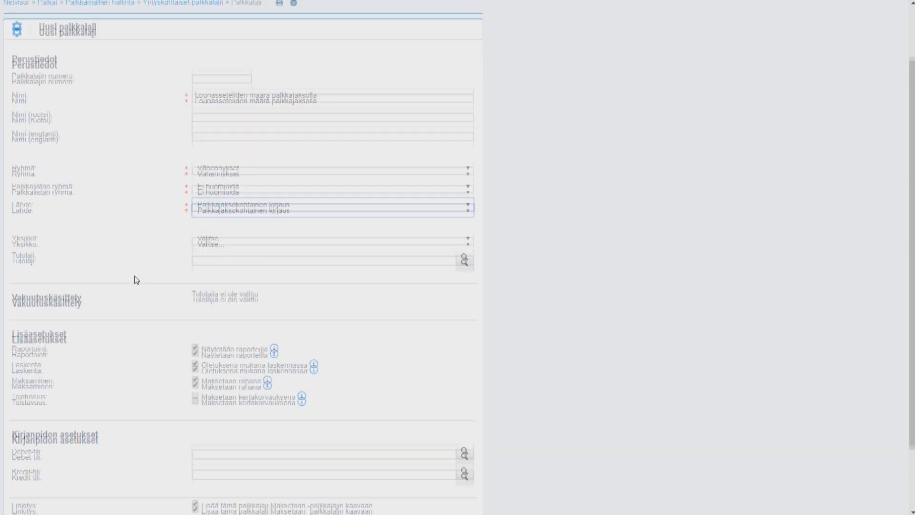
pyautogui.click(194, 270)
pyautogui.click(195, 302)
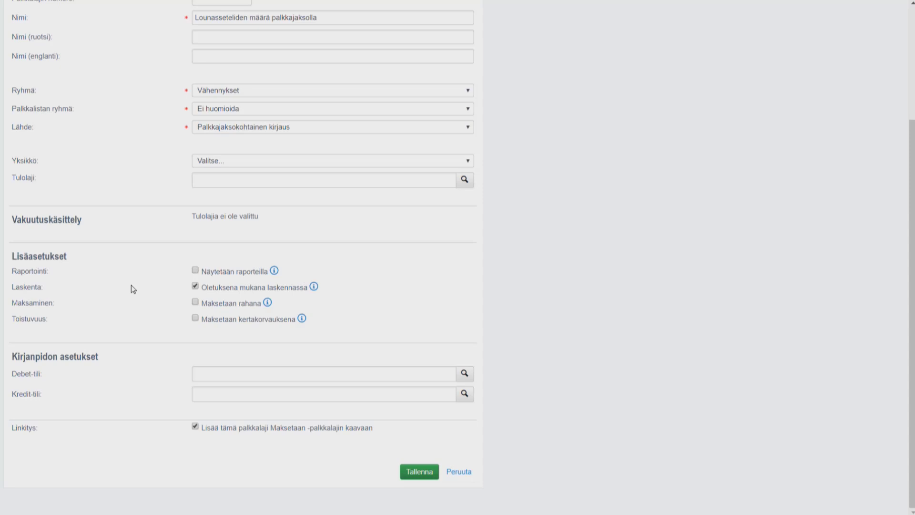
pyautogui.click(195, 425)
pyautogui.click(413, 473)
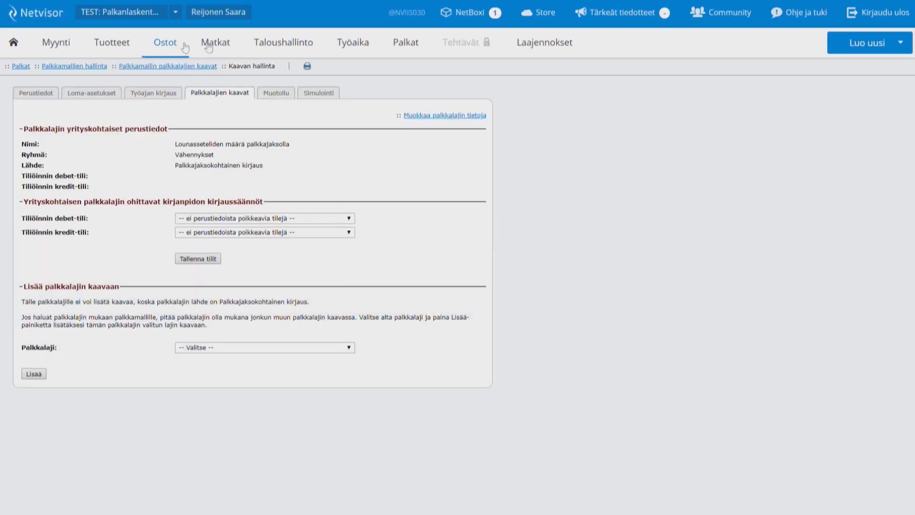
# Open the working time entry page, add a row under Palkkajaksokohtaiset kirjausrivit and examine the entry types it offers.
pyautogui.moveTo(352, 42)
pyautogui.click(358, 102)
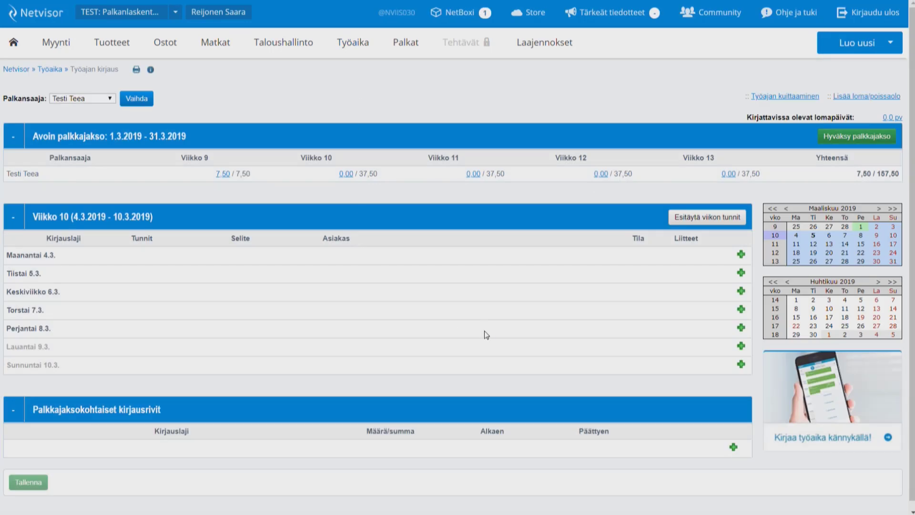
pyautogui.click(734, 448)
pyautogui.scroll(-1, 137, 451)
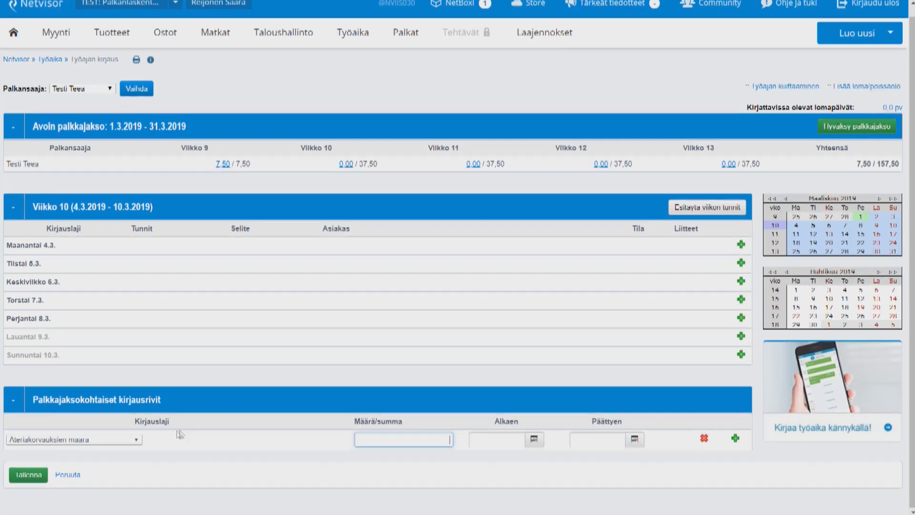
pyautogui.click(135, 441)
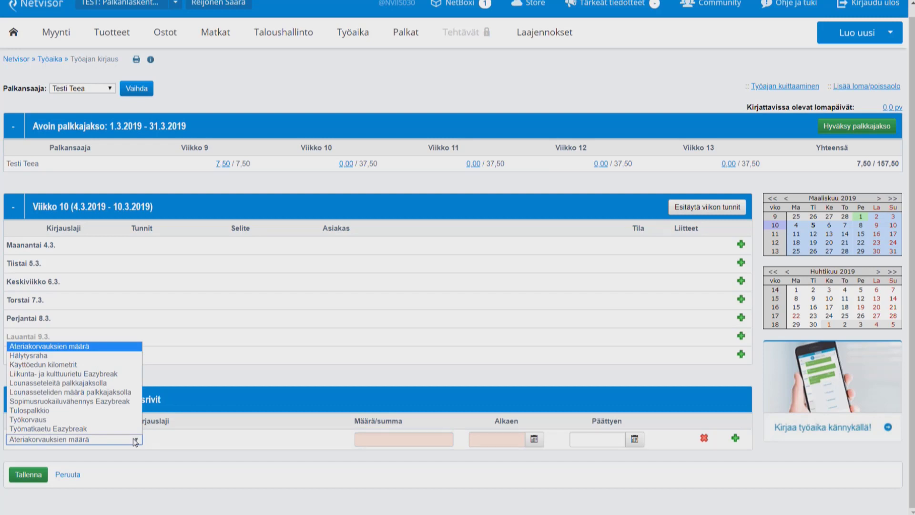
pyautogui.click(252, 329)
pyautogui.scroll(1, 350, 182)
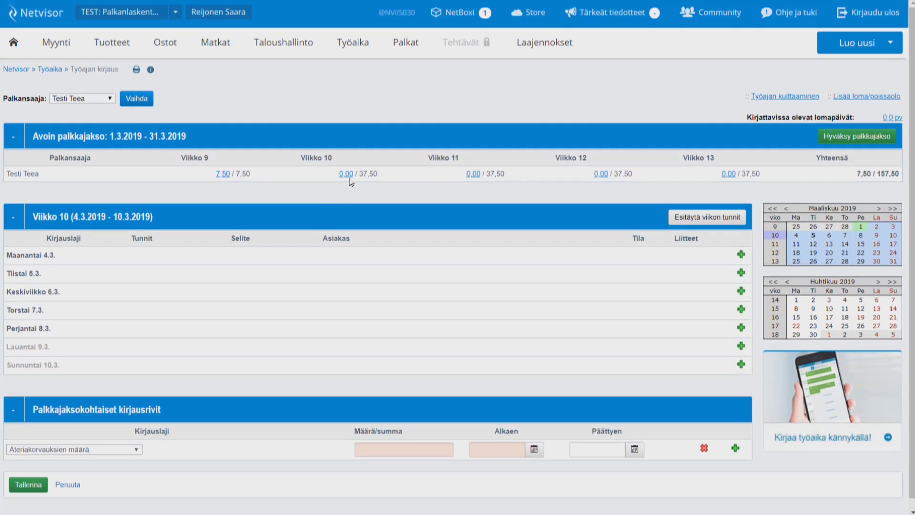
# Leave the working time entry page without saving and open the pay type formulas of the Kuukausipalkat pay model.
pyautogui.scroll(-1, 351, 181)
pyautogui.click(405, 32)
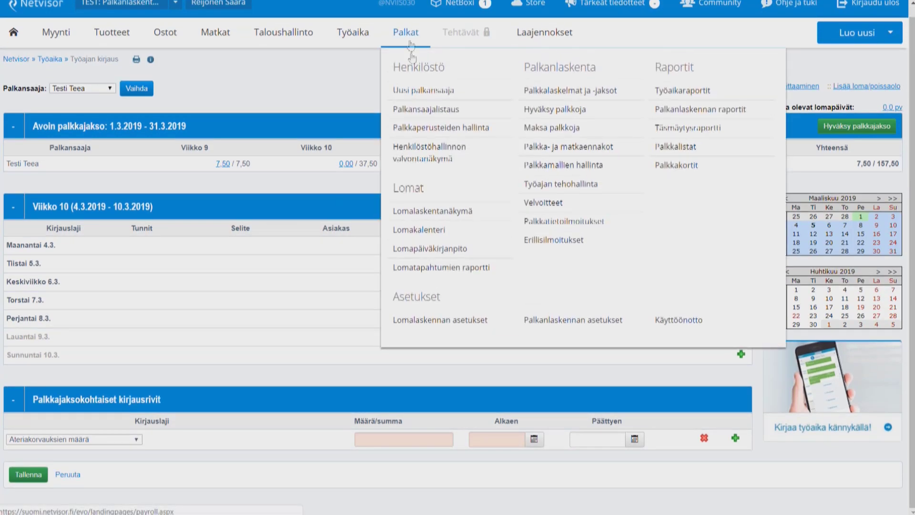
pyautogui.click(560, 173)
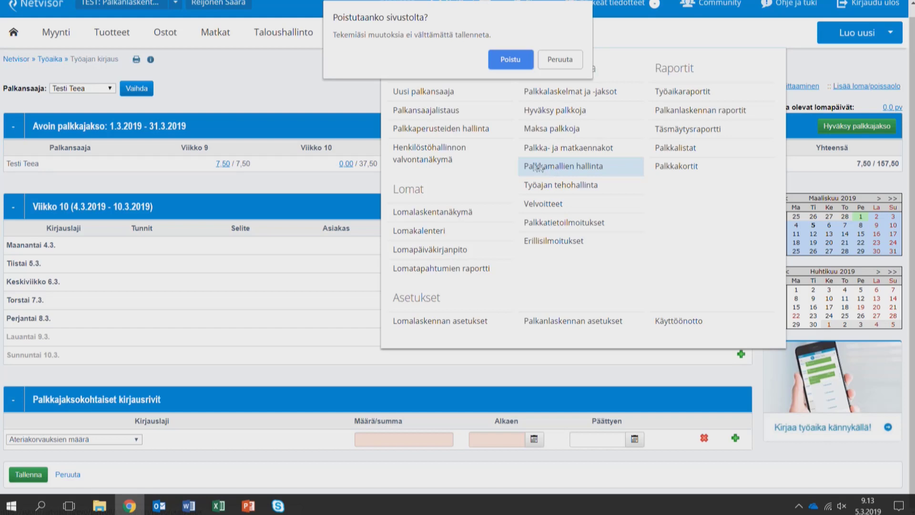
pyautogui.click(519, 61)
pyautogui.click(432, 214)
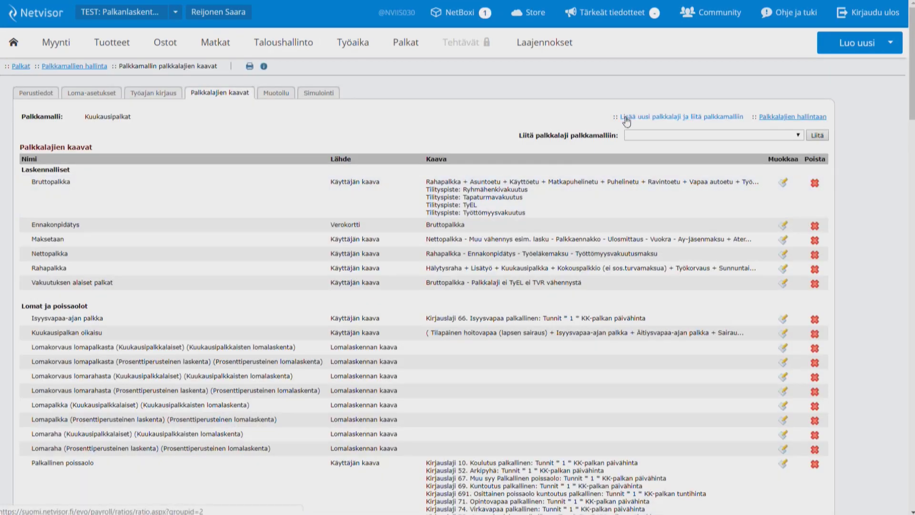
# Create a new pay type attached to the pay model and name it "Lounassetelit".
pyautogui.click(625, 117)
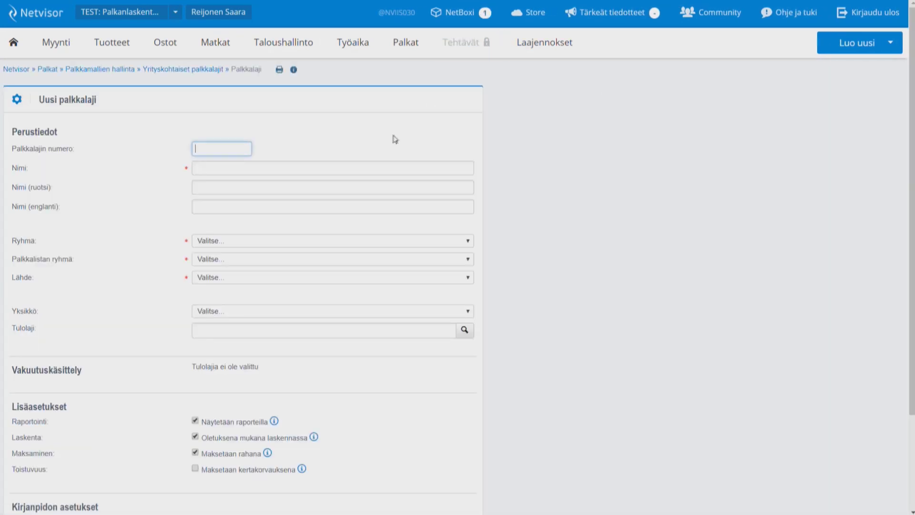
pyautogui.click(360, 167)
pyautogui.write('Lou')
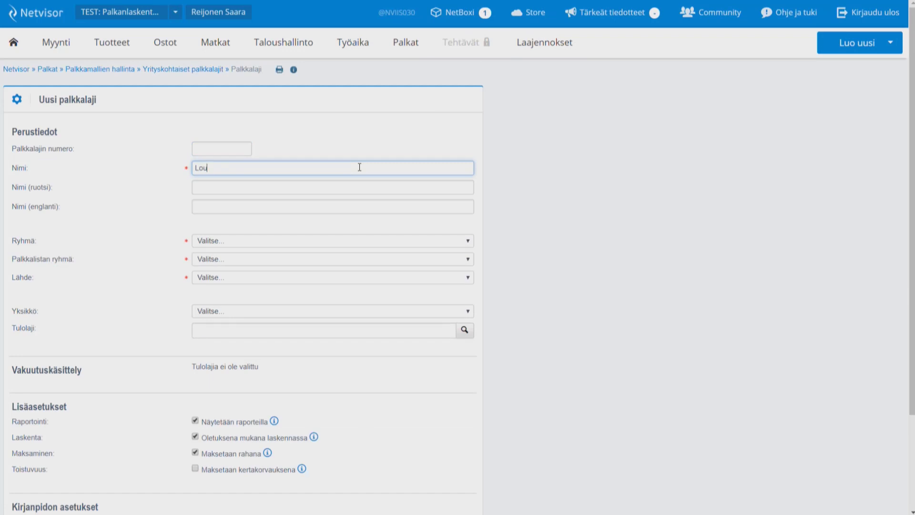
pyautogui.write('nassetelit')
# Choose Vähennykset as Ryhmä, Muut vähennykset as Palkkalistan ryhmä and Käyttäjän kaava as Lähde for Lounassetelit.
pyautogui.click(308, 241)
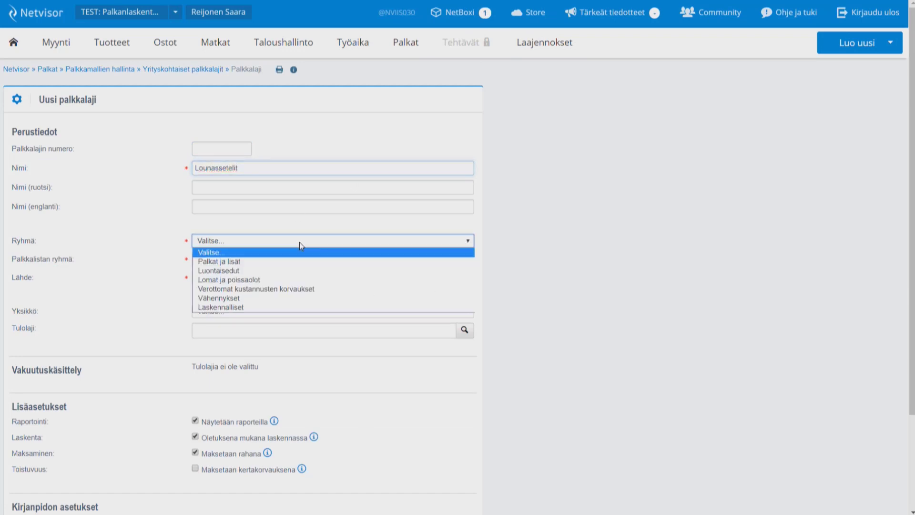
pyautogui.click(283, 299)
pyautogui.click(228, 261)
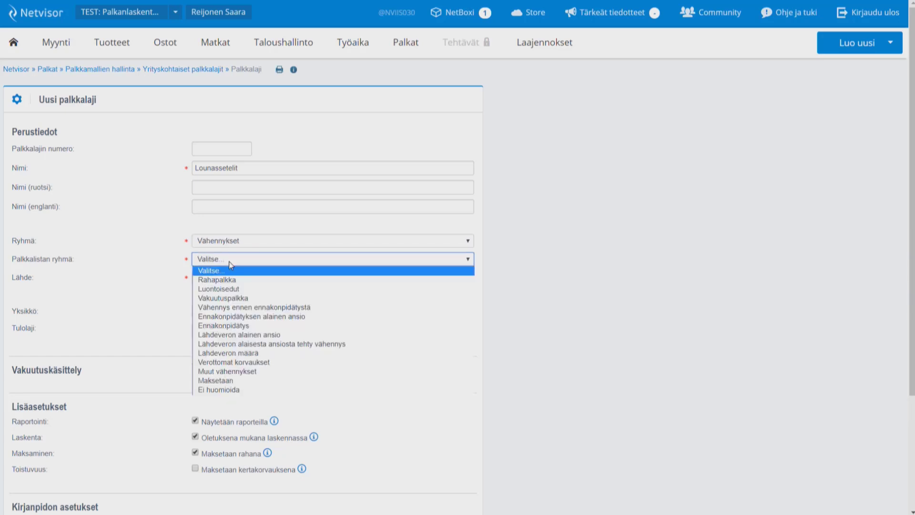
pyautogui.click(282, 372)
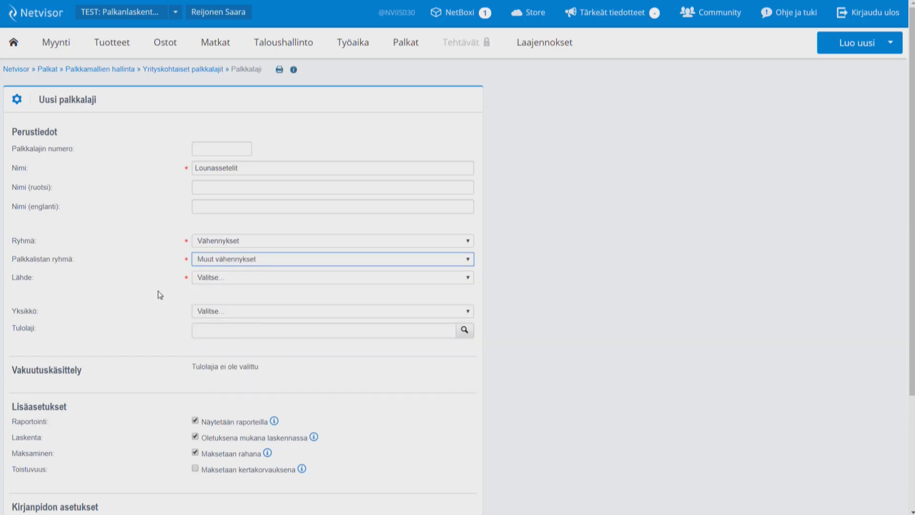
pyautogui.click(229, 281)
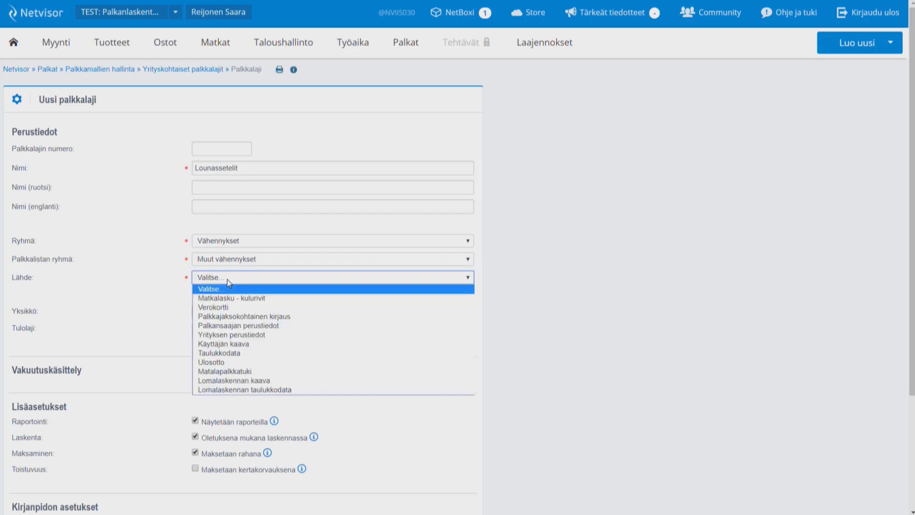
pyautogui.click(248, 344)
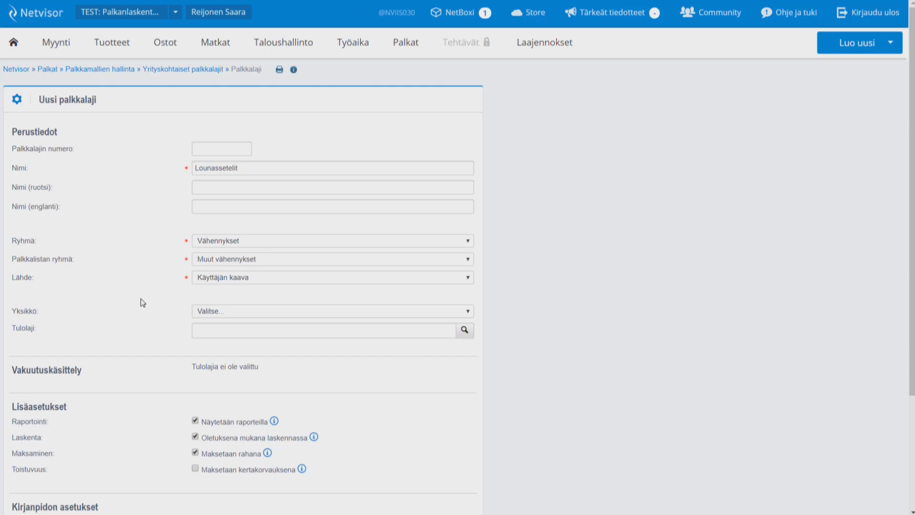
# Set the Tulolaji of Lounassetelit to 334 Ravintoetu and disable Maksetaan rahana.
pyautogui.scroll(-3, 141, 299)
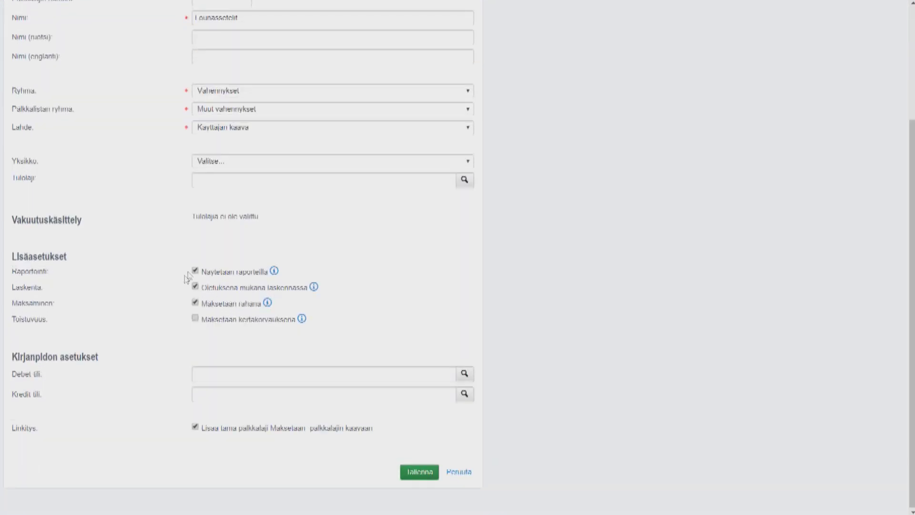
pyautogui.click(280, 188)
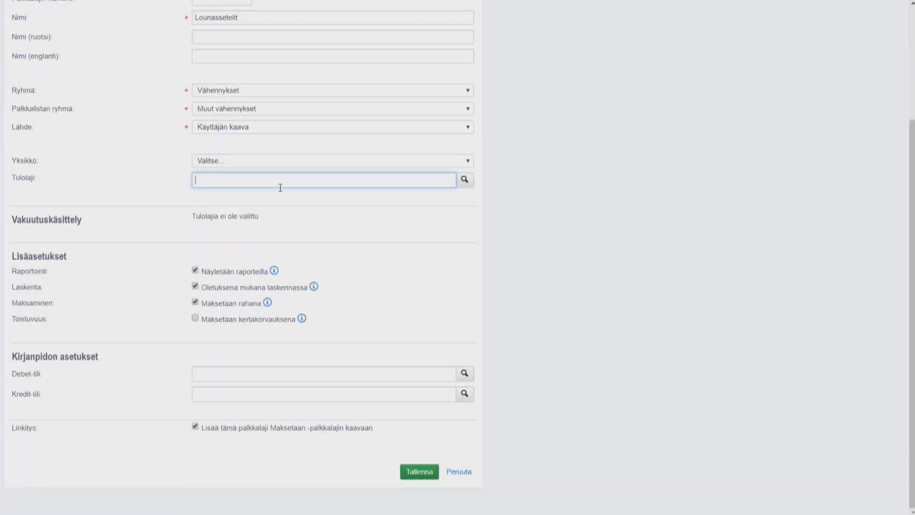
pyautogui.write('334')
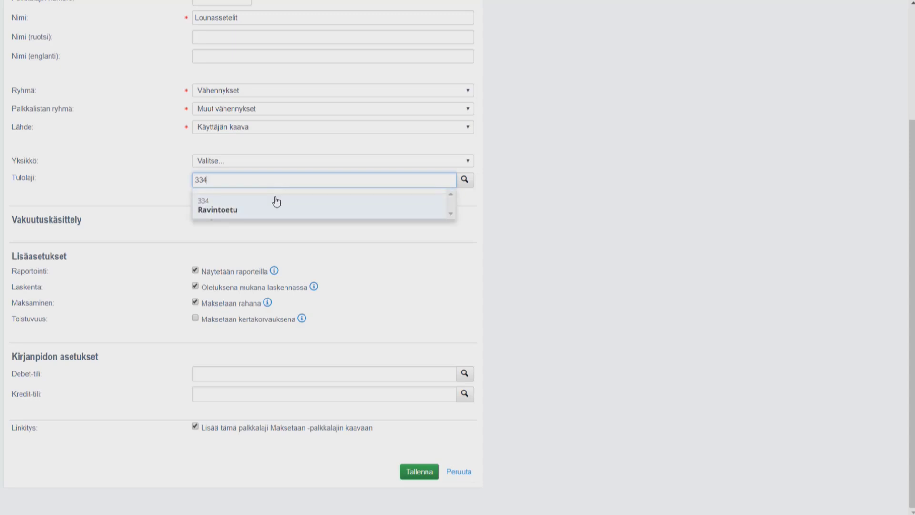
pyautogui.click(276, 200)
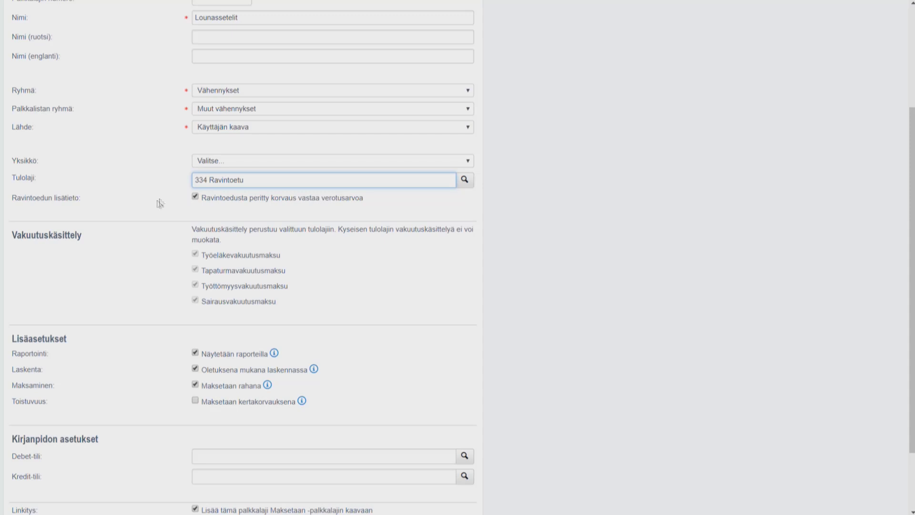
pyautogui.scroll(-3, 153, 207)
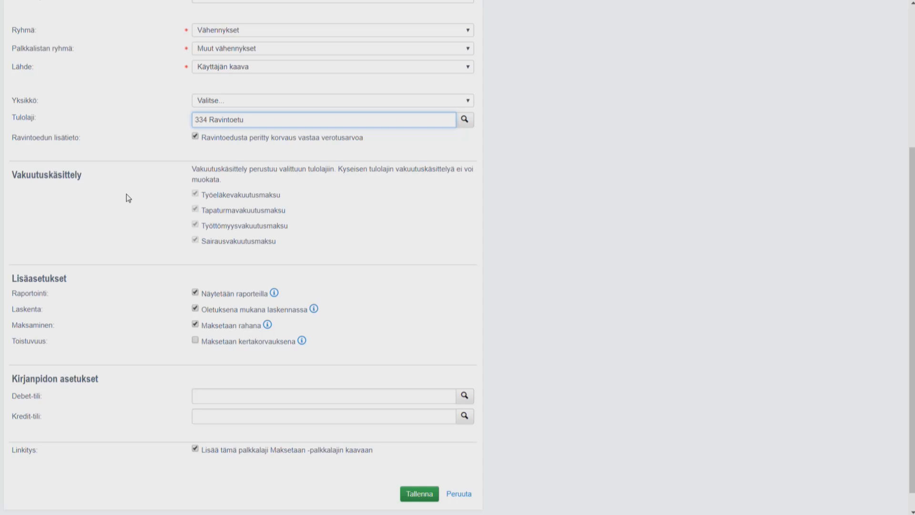
pyautogui.scroll(-1, 128, 193)
pyautogui.scroll(1, 144, 194)
pyautogui.scroll(-1, 138, 194)
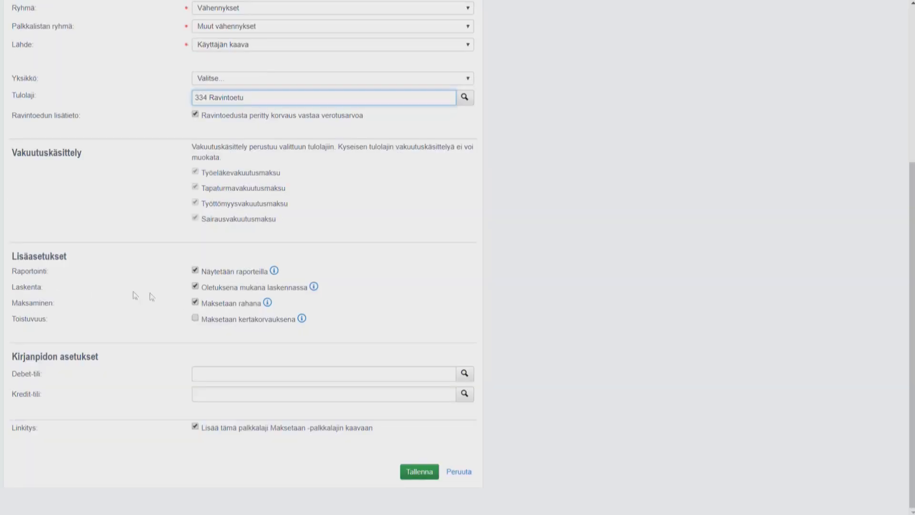
pyautogui.click(195, 303)
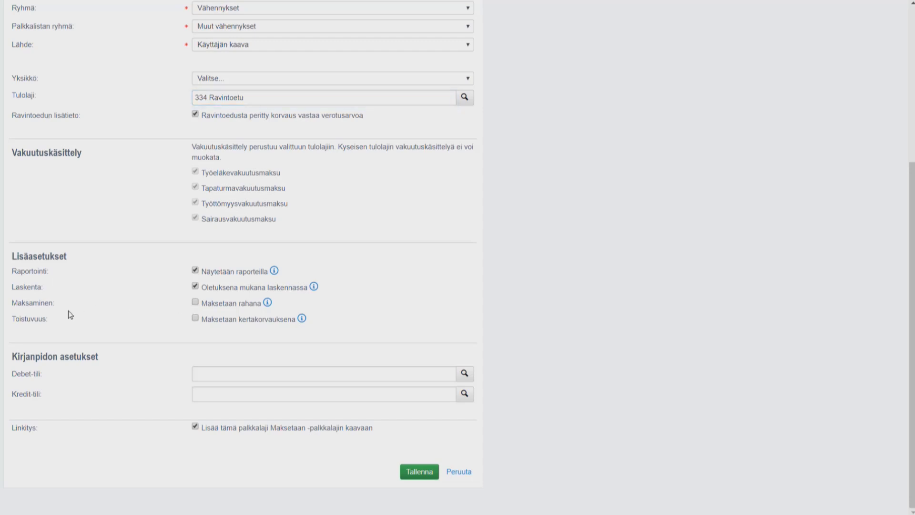
# Set Debet-tili to 2961 Palkkamenot (siirtovelat) and Kredit-tili to 7070 Henkilökunnan ruokailu / lounassetelit, and save the pay type.
pyautogui.click(231, 380)
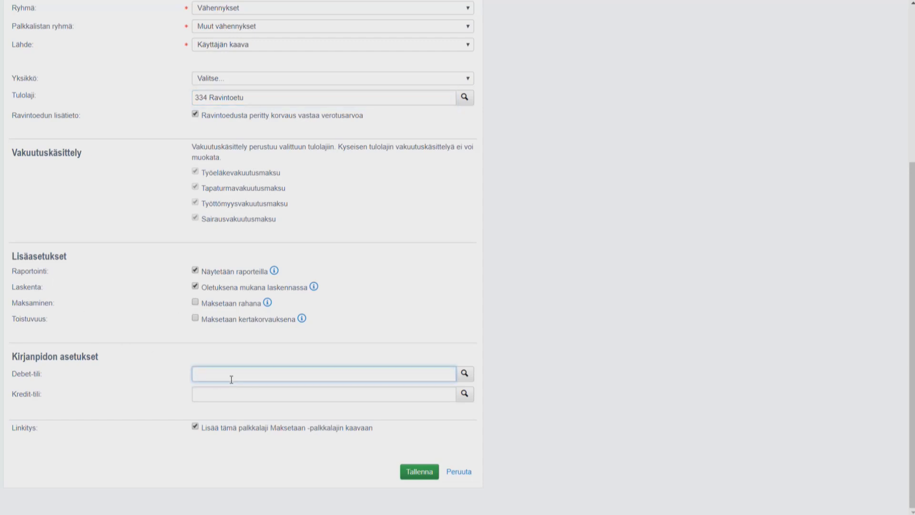
pyautogui.write('2961')
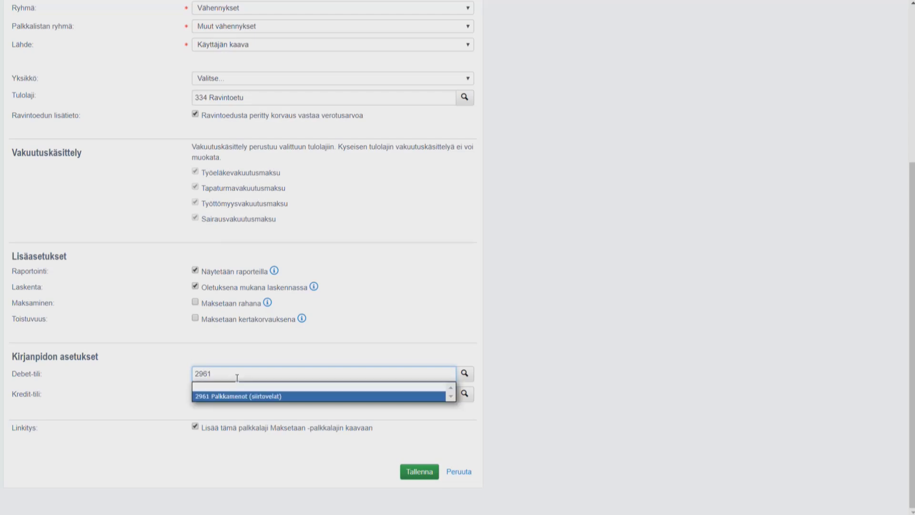
pyautogui.click(226, 395)
pyautogui.write('7607')
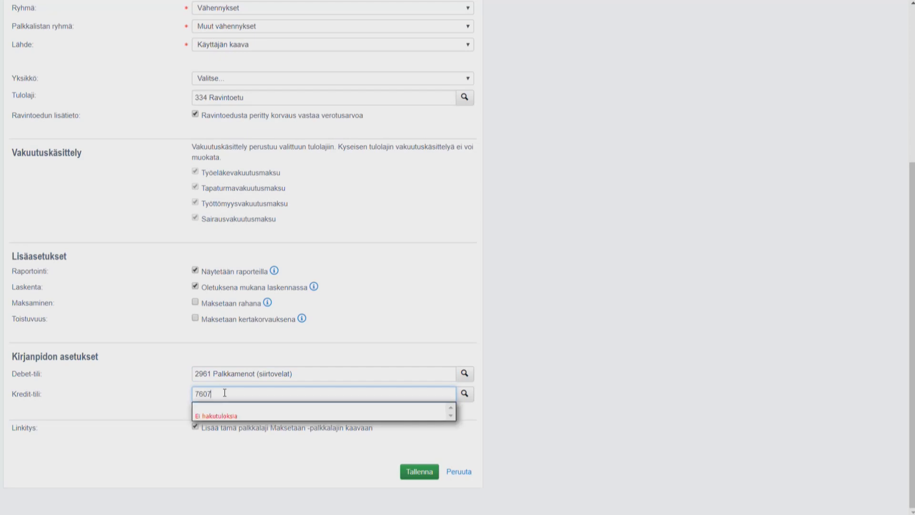
pyautogui.press('BackSpace')
pyautogui.press('BackSpace')
pyautogui.press('BackSpace')
pyautogui.write('070')
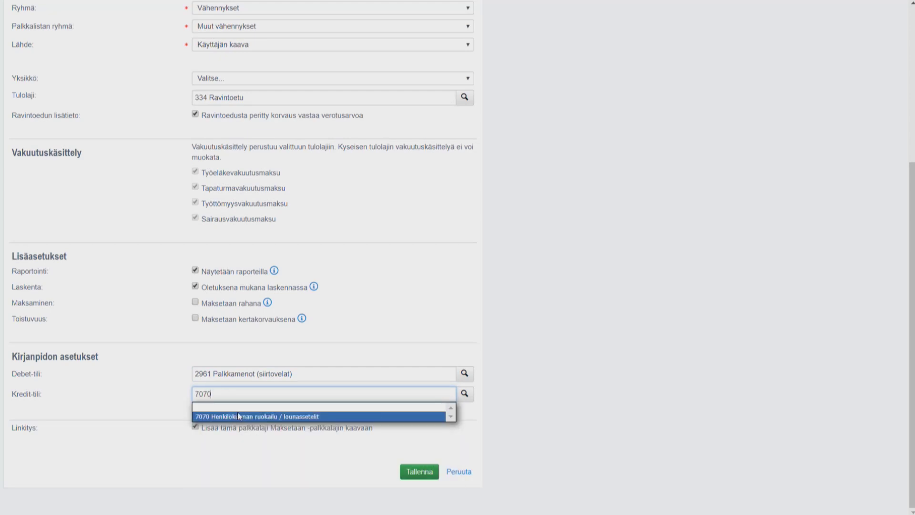
pyautogui.scroll(2, 229, 425)
pyautogui.scroll(-2, 227, 473)
pyautogui.click(233, 416)
pyautogui.click(116, 400)
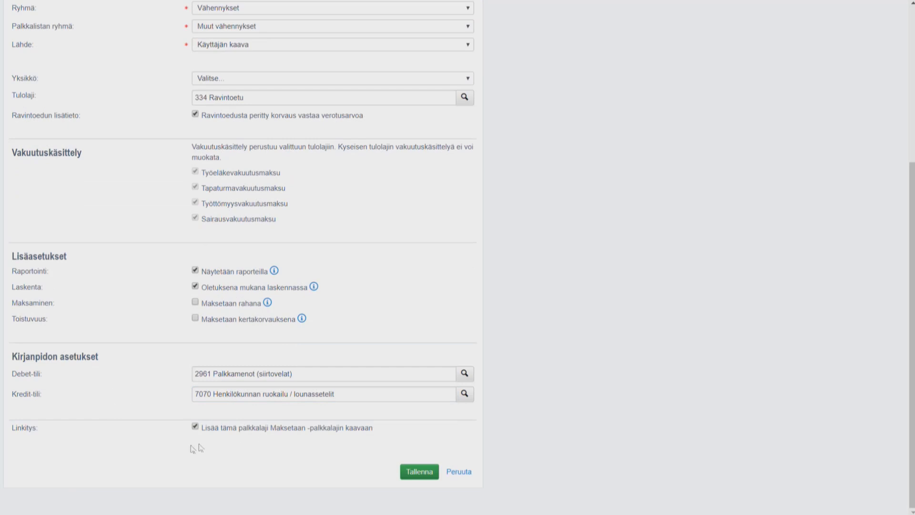
pyautogui.click(410, 473)
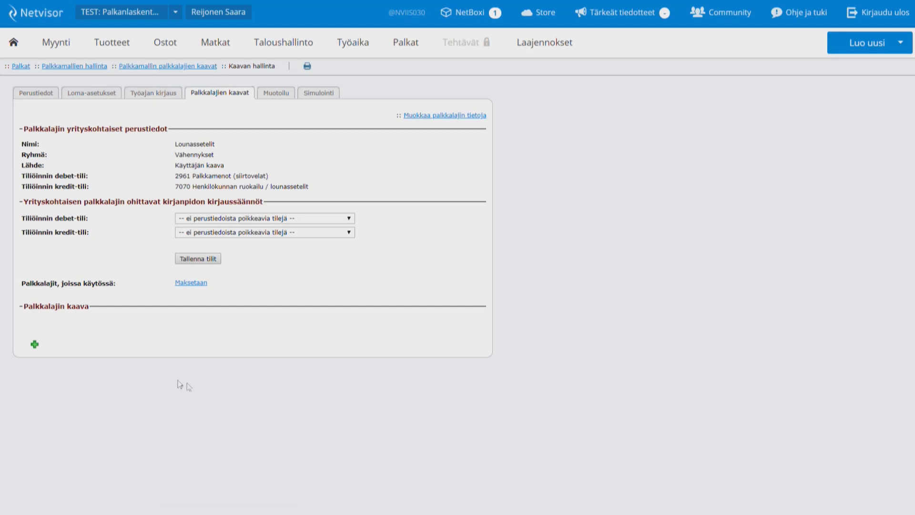
# Add three rows to the Lounassetelit formula and set the first to the pay type Lounasseteleitä palkkajaksolla.
pyautogui.click(35, 344)
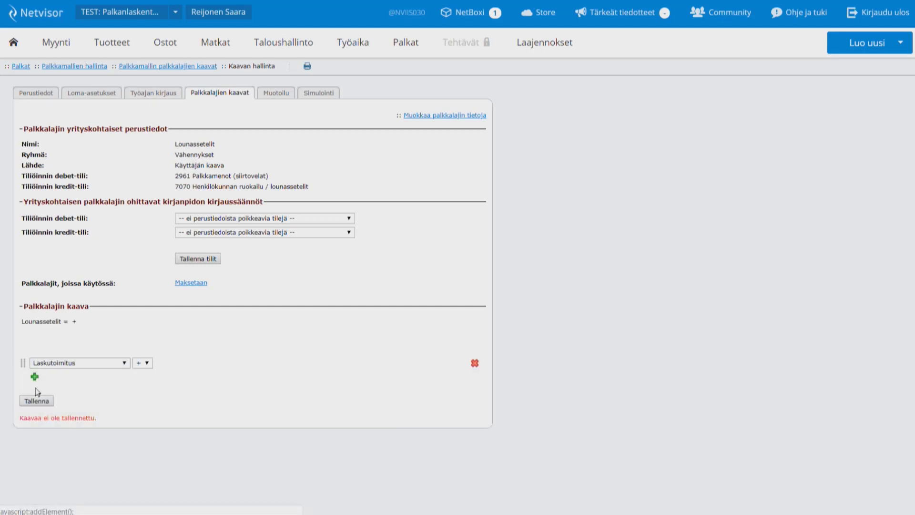
pyautogui.click(34, 377)
pyautogui.click(34, 391)
pyautogui.click(72, 362)
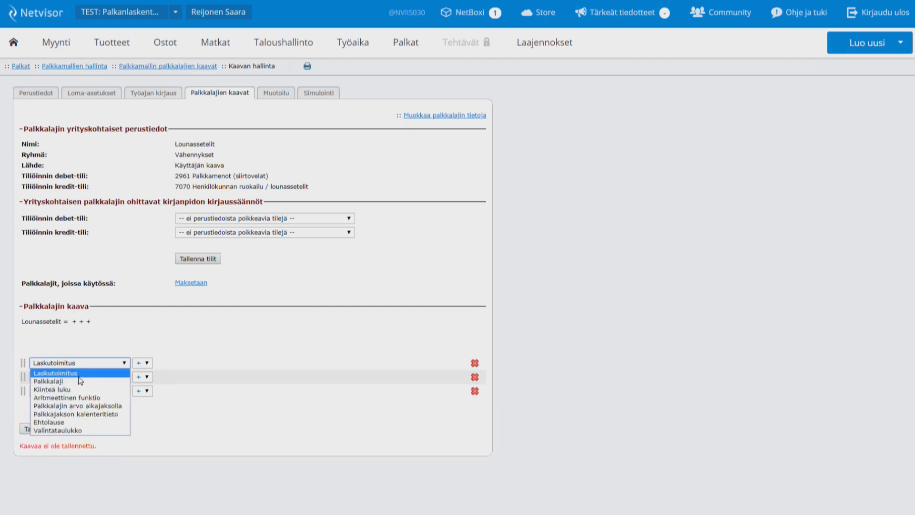
pyautogui.click(53, 380)
pyautogui.click(154, 363)
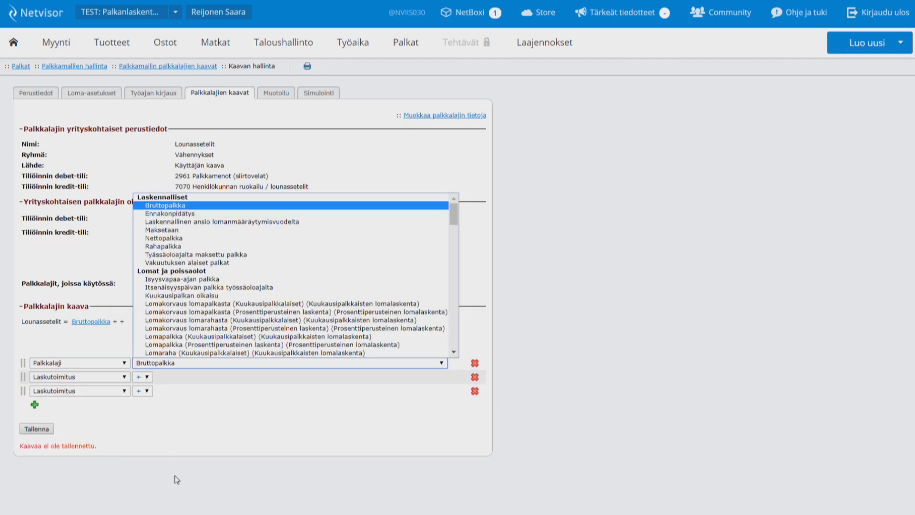
pyautogui.write('li')
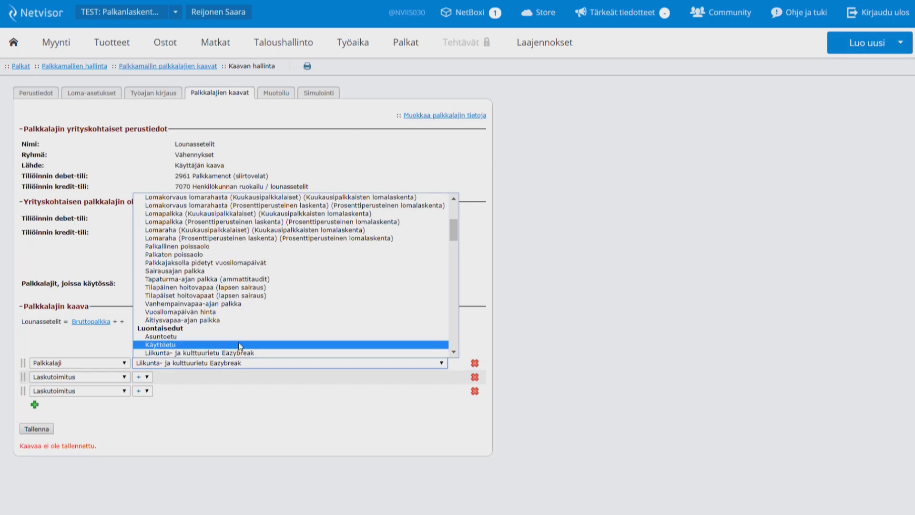
pyautogui.write('lou')
pyautogui.press('Return')
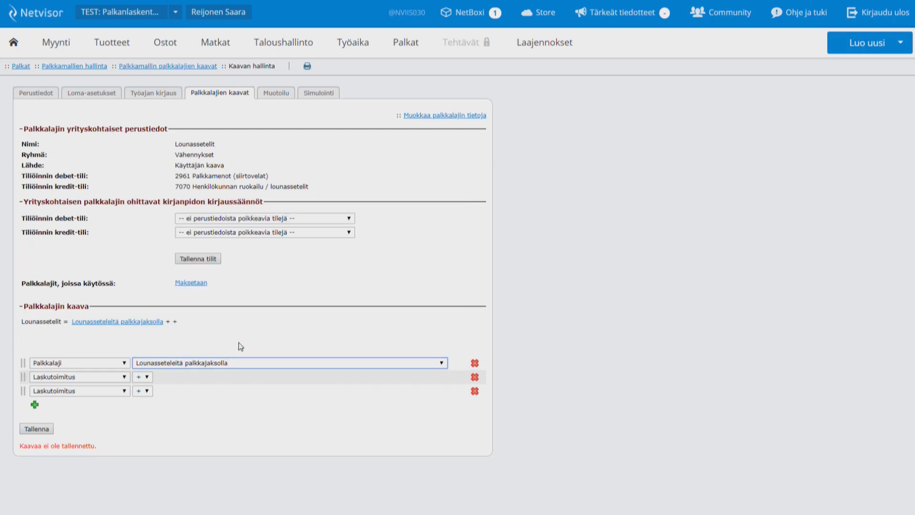
# Complete the formula by multiplying with the pay type Lounassetelin arvo, and save the formula.
pyautogui.click(143, 377)
pyautogui.click(152, 403)
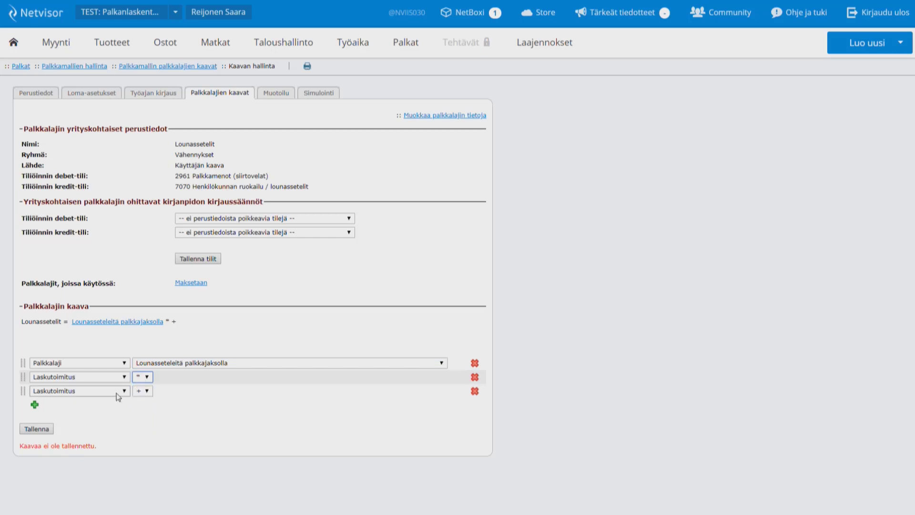
pyautogui.click(120, 391)
pyautogui.click(121, 408)
pyautogui.click(153, 396)
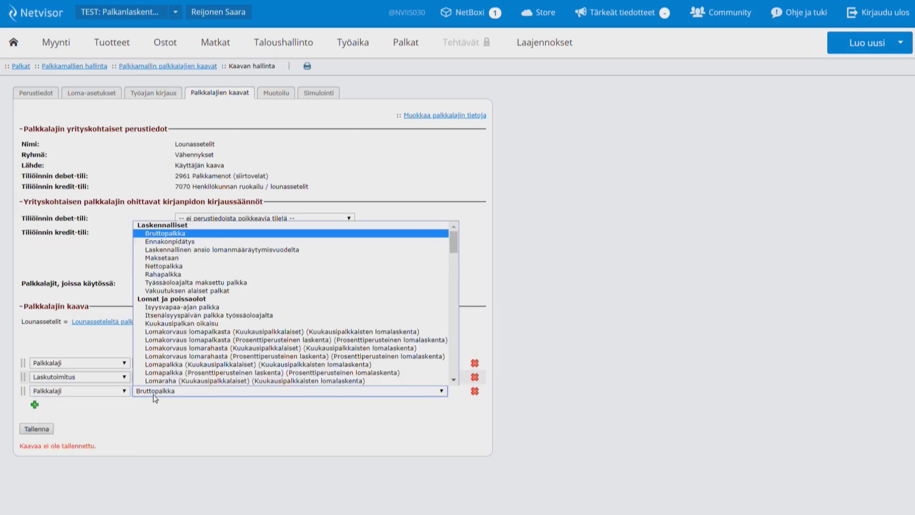
pyautogui.write('lou')
pyautogui.press('Down')
pyautogui.press('Down')
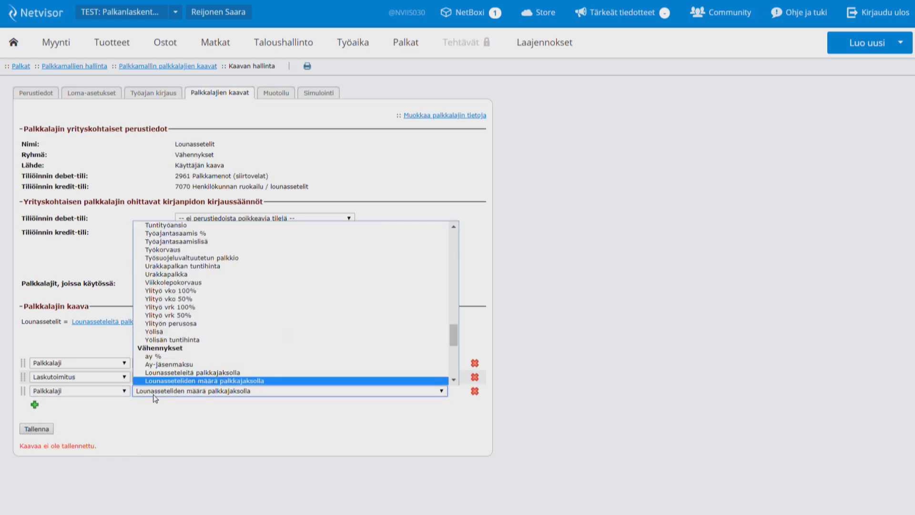
pyautogui.press('Return')
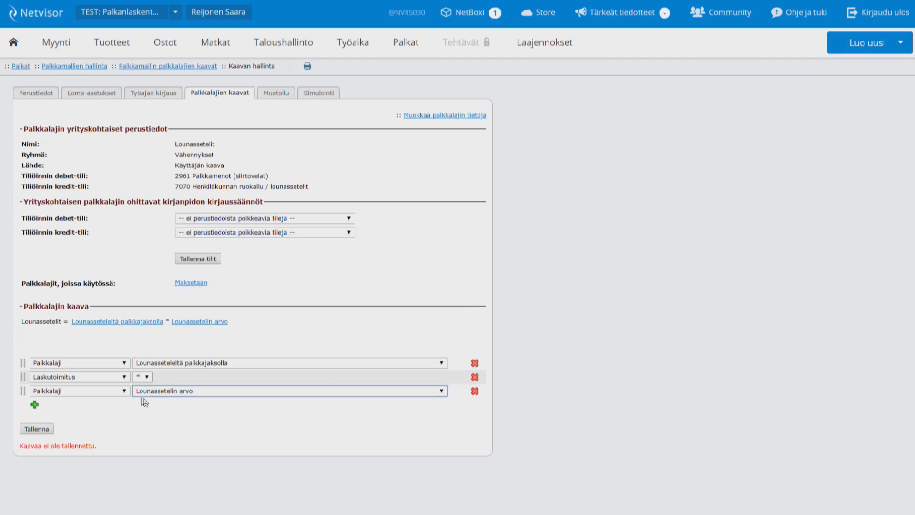
pyautogui.click(43, 431)
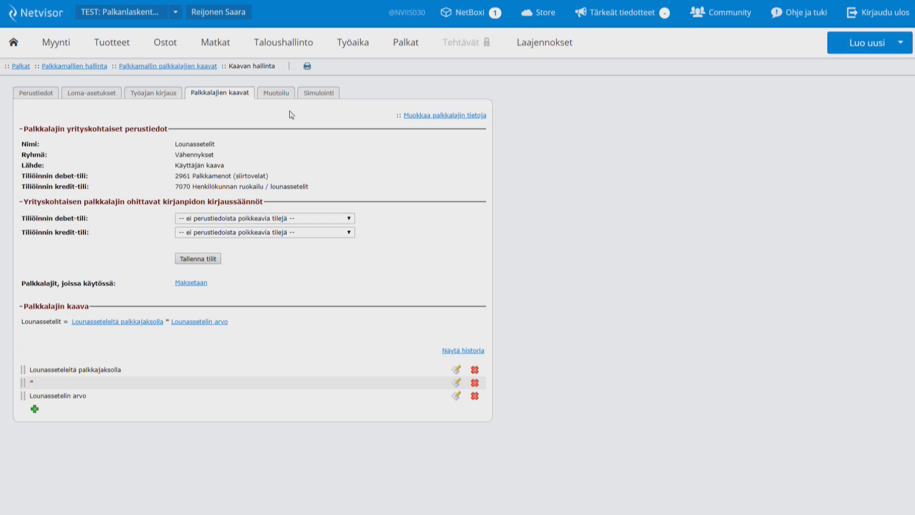
# In the payslip layout of the Kuukausipalkat pay model, hide the pay types Lounassetelin arvo and Lounasseteleitä palkkajaksolla.
pyautogui.click(280, 95)
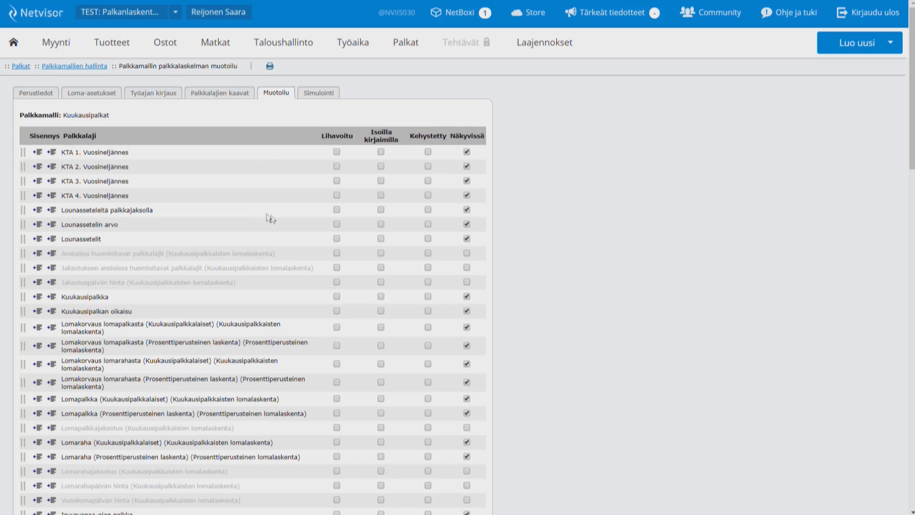
pyautogui.click(466, 224)
pyautogui.click(466, 210)
# Move Lounassetelit between Ateriakorvaus and Ay-jäsenmaksu in the section below NETTOPALKKA, and save the payslip layout.
pyautogui.moveTo(23, 238); pyautogui.dragTo(19, 122)
pyautogui.scroll(-20, 21, 268)
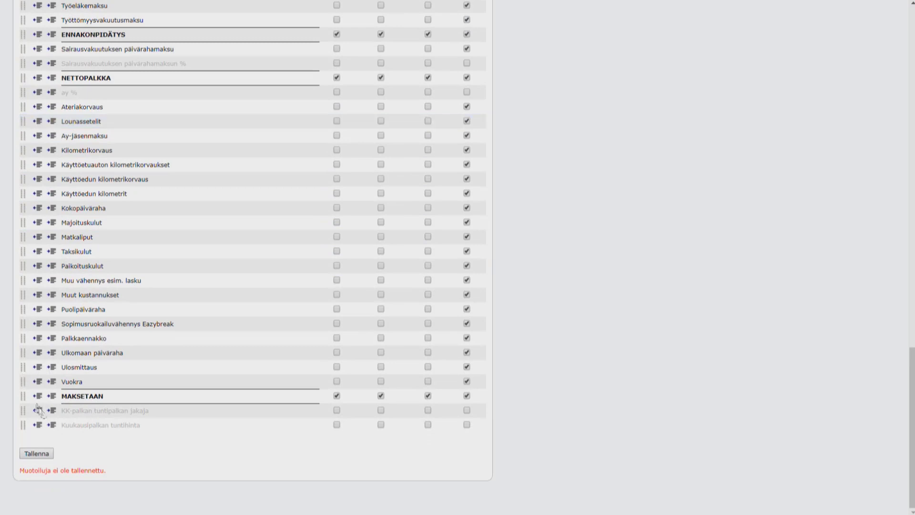
pyautogui.click(47, 455)
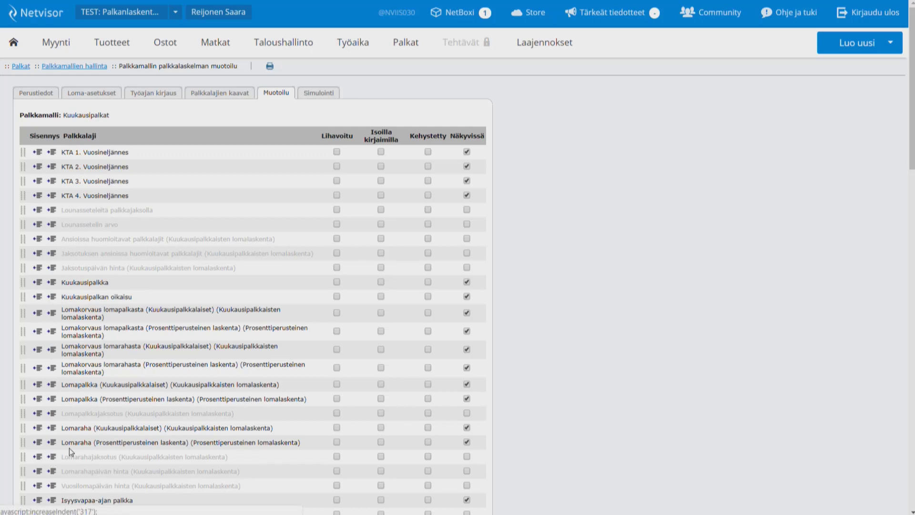
pyautogui.click(70, 448)
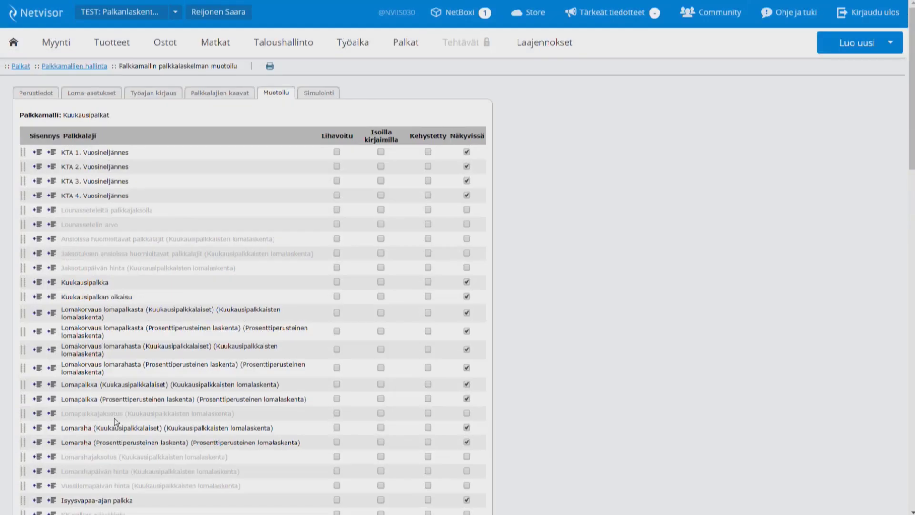
# Open the pay type formulas of the Tuntipalkat pay model from the pay model management.
pyautogui.moveTo(412, 54)
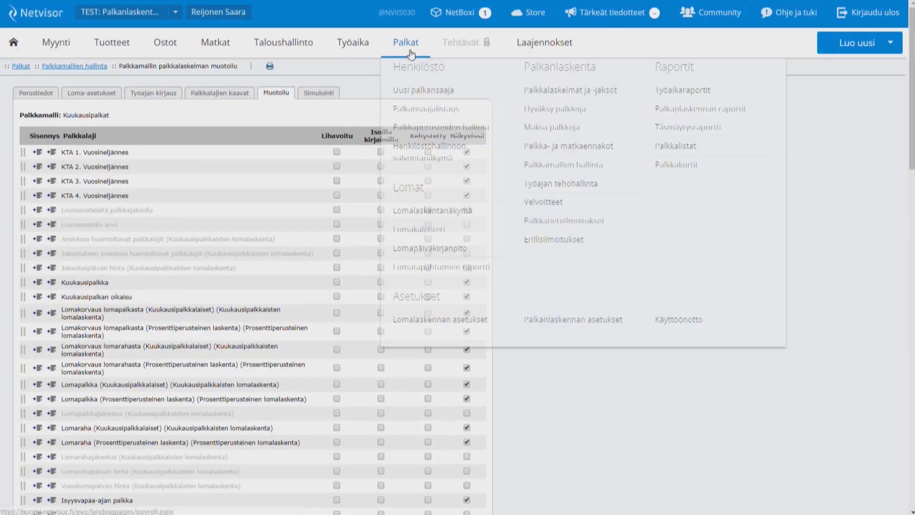
pyautogui.click(565, 178)
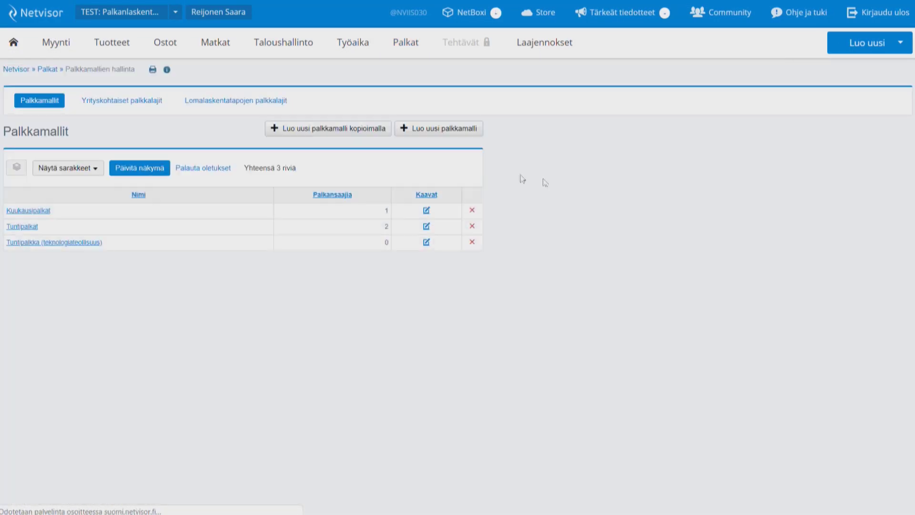
pyautogui.click(426, 227)
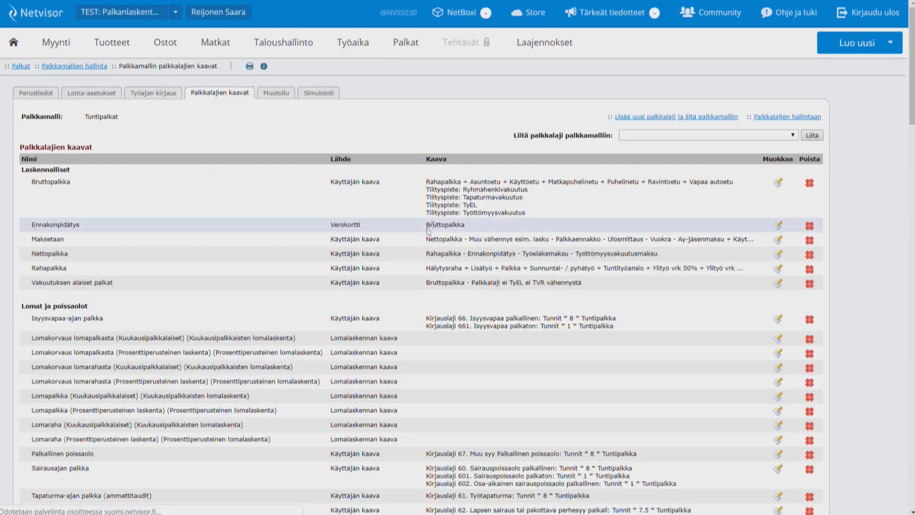
# Attach the existing deduction pay type Lounassetelit to the Tuntipalkat pay model.
pyautogui.click(626, 138)
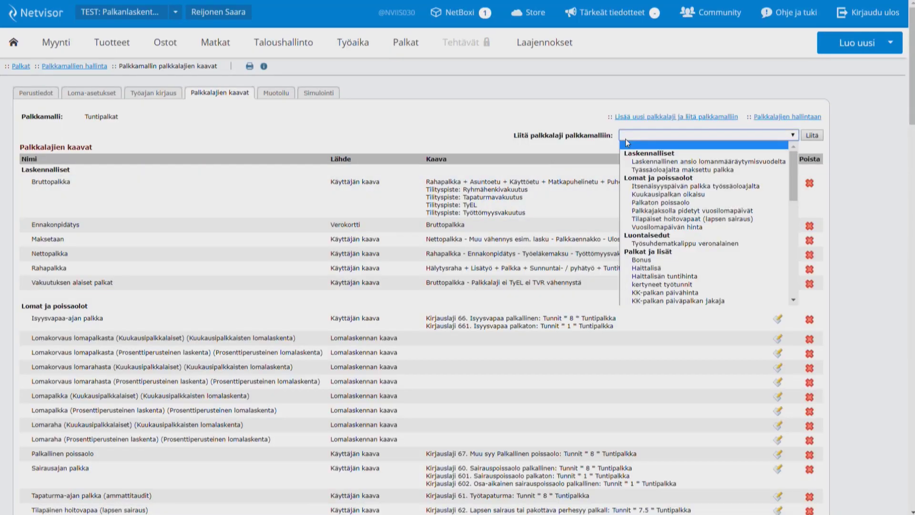
pyautogui.write('lau')
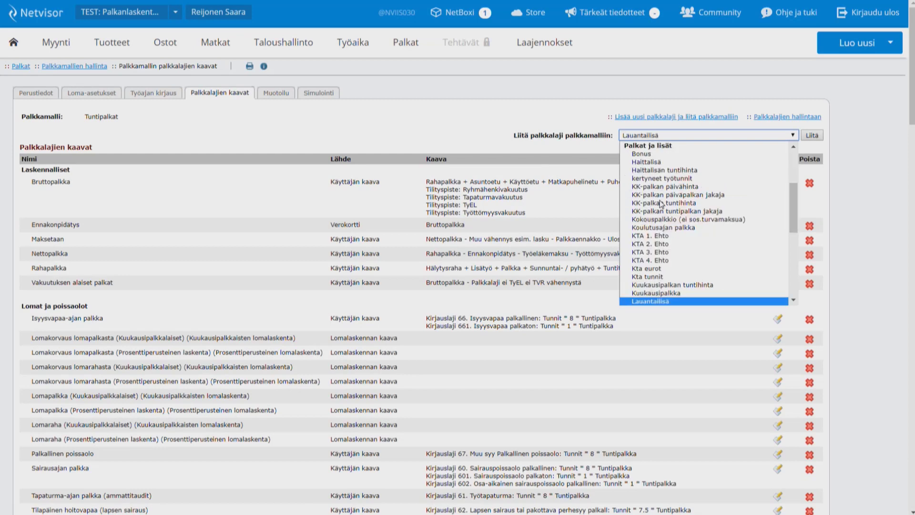
pyautogui.write('ounasseteleitä palkkajaksolla')
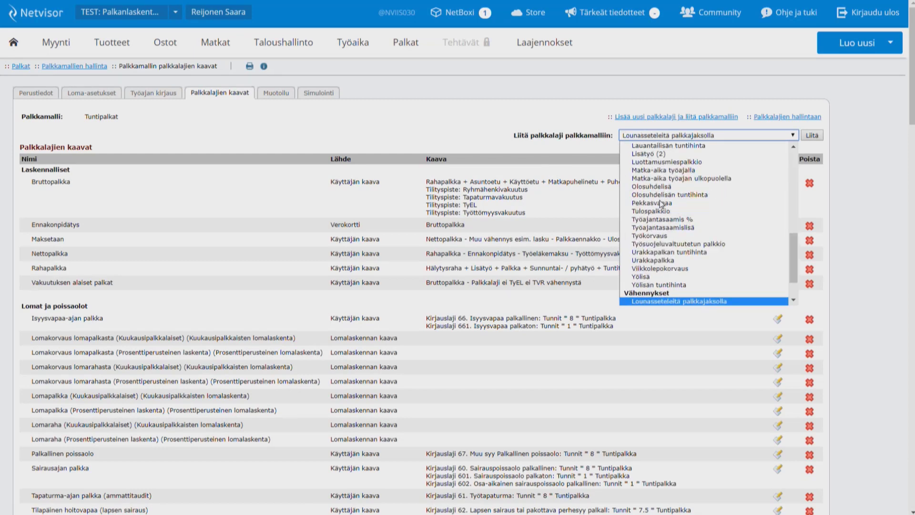
pyautogui.press('Down')
pyautogui.press('Down')
pyautogui.press('Down')
pyautogui.press('Down')
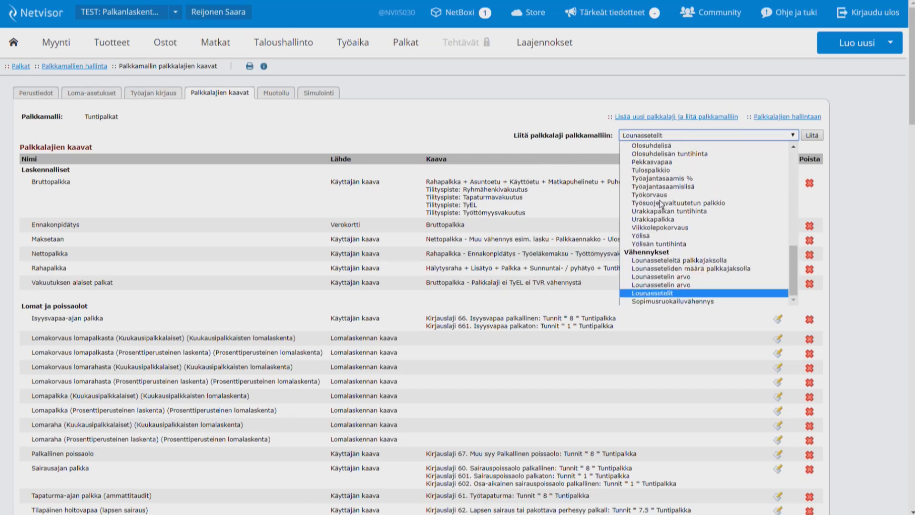
pyautogui.press('Return')
pyautogui.press('Tab')
pyautogui.press('Return')
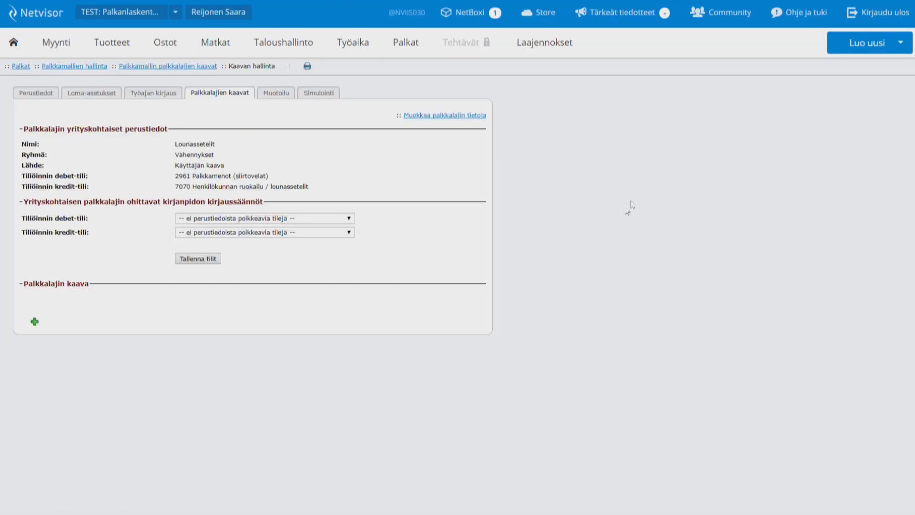
# Add three rows to the Tuntipalkat model's Lounassetelit formula and set the first to the pay type Lounasseteleitä palkkajaksolla.
pyautogui.click(34, 321)
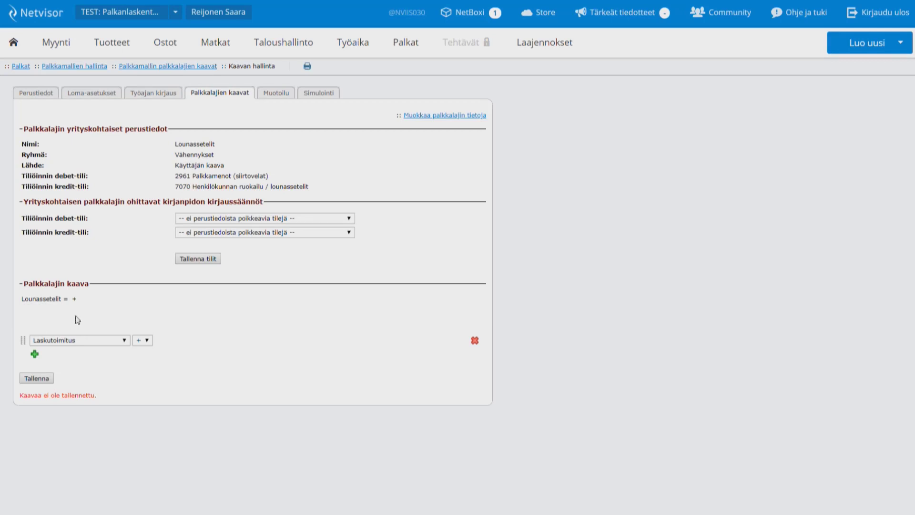
pyautogui.click(35, 354)
pyautogui.click(36, 369)
pyautogui.click(76, 340)
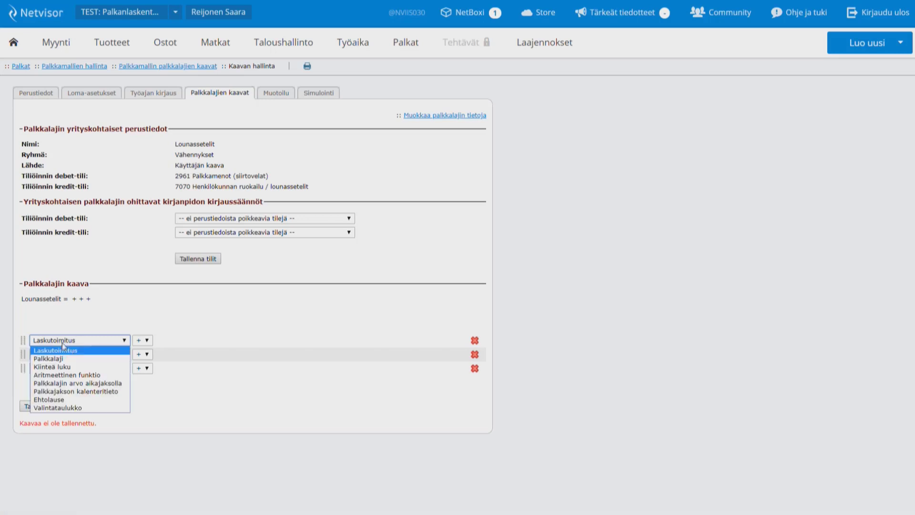
pyautogui.click(58, 356)
pyautogui.click(147, 344)
pyautogui.write('lou')
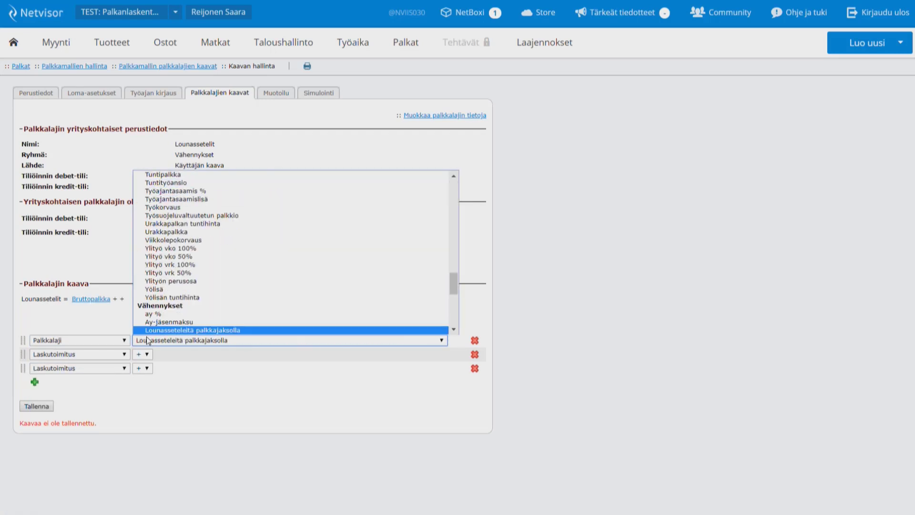
pyautogui.press('Return')
# Set the second formula row to multiplication and the third to the pay type Lounassetelin arvo, and save the Tuntipalkat formula.
pyautogui.click(145, 354)
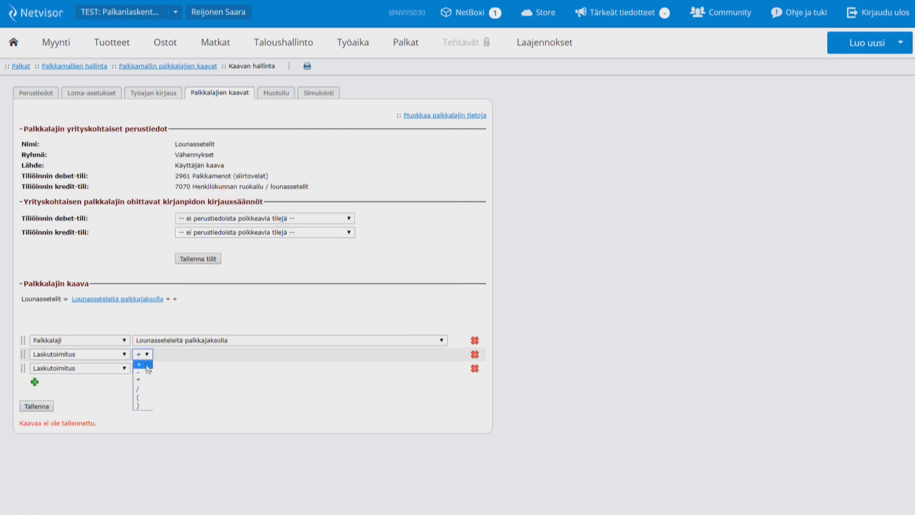
pyautogui.click(143, 372)
pyautogui.click(149, 355)
pyautogui.click(77, 368)
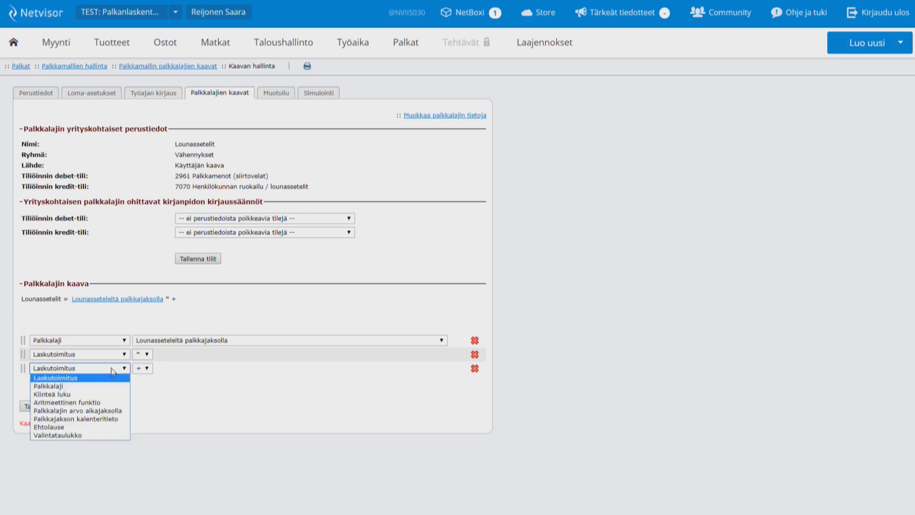
pyautogui.click(48, 376)
pyautogui.click(158, 368)
pyautogui.write('lou')
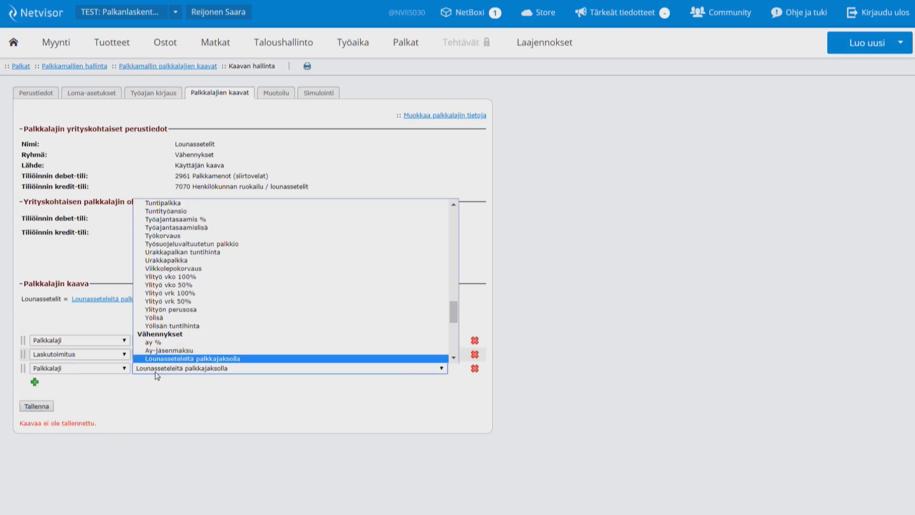
pyautogui.press('Down')
pyautogui.press('Down')
pyautogui.press('Return')
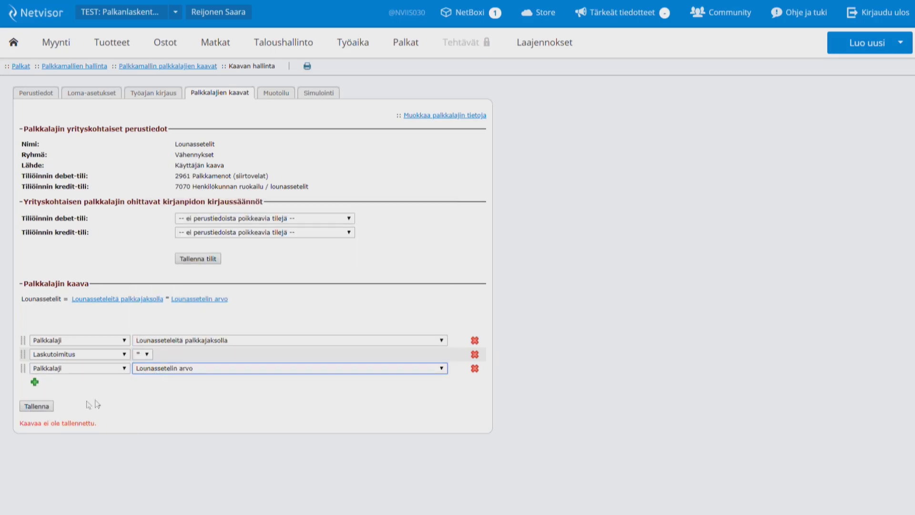
pyautogui.click(33, 406)
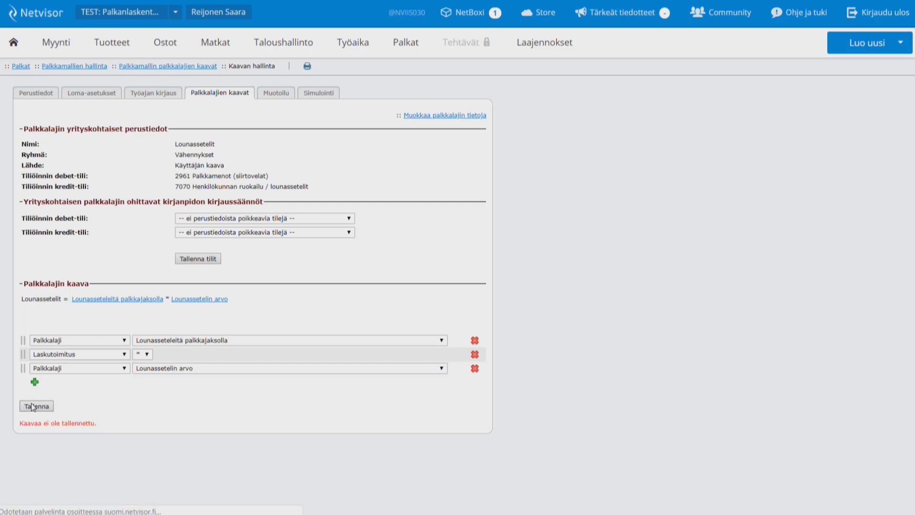